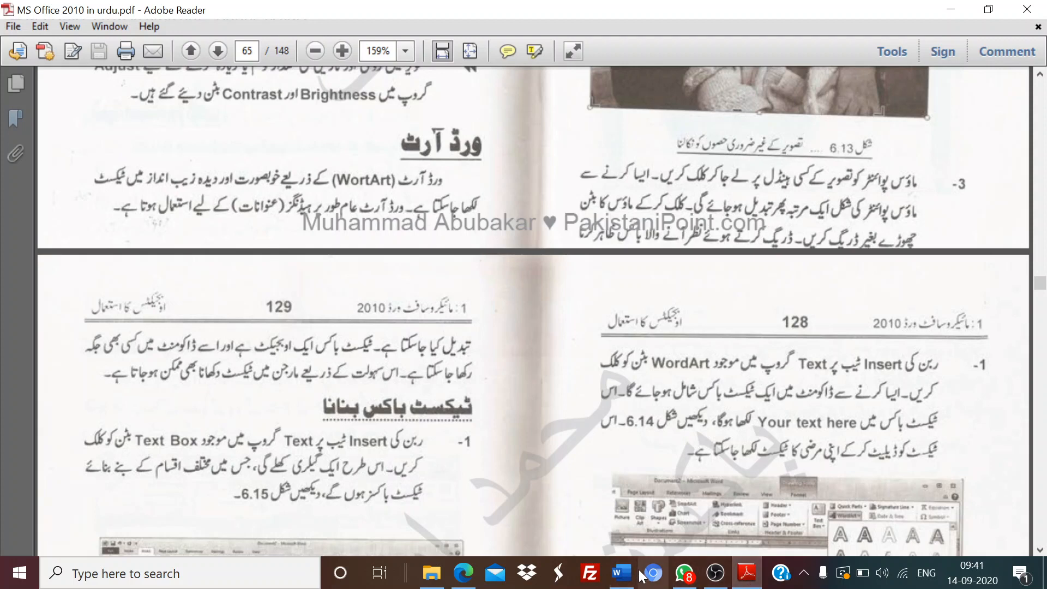
Switch to Word and create a new blank document
{"action": "left_click", "coordinate": [623, 574]}
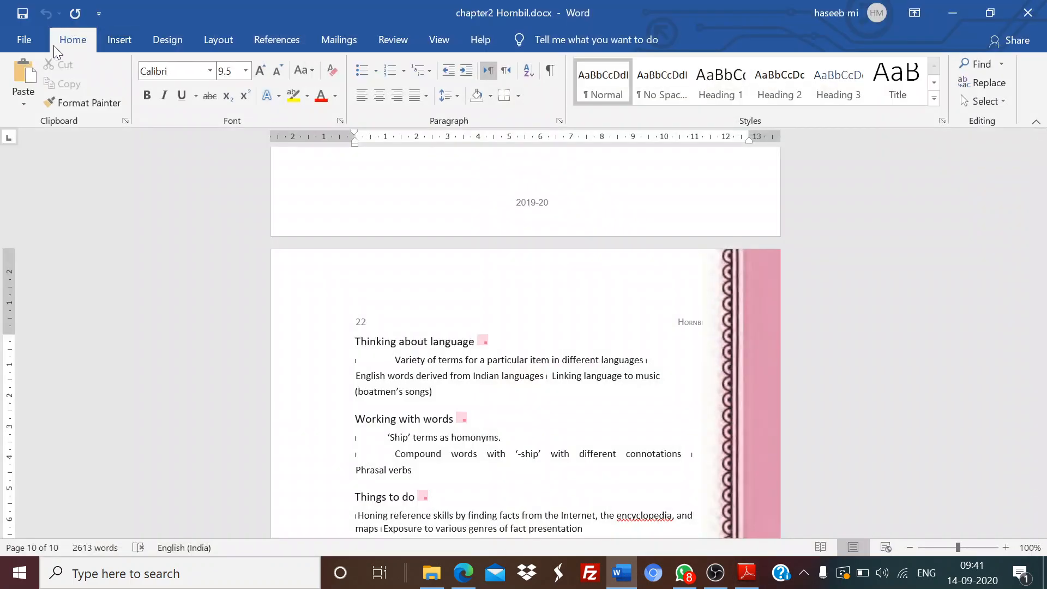
{"action": "left_click", "coordinate": [26, 39]}
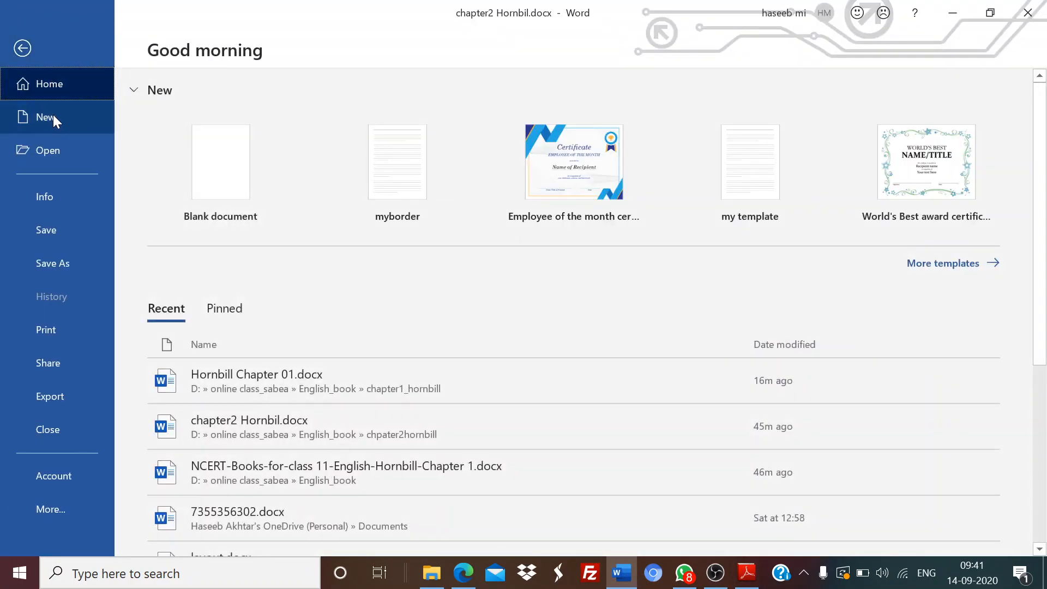
{"action": "left_click", "coordinate": [53, 116]}
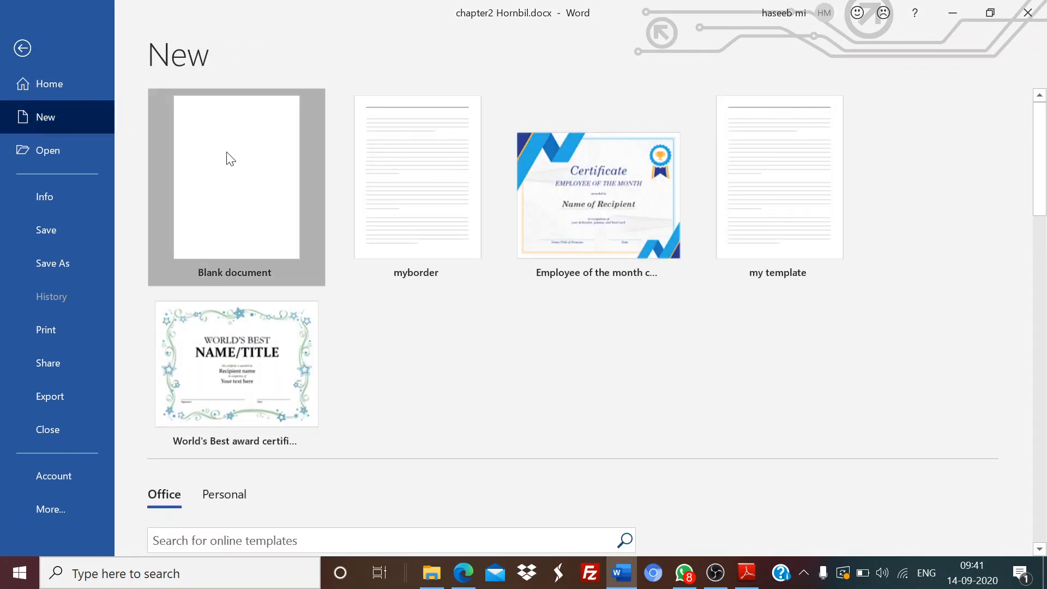
{"action": "left_click", "coordinate": [231, 159]}
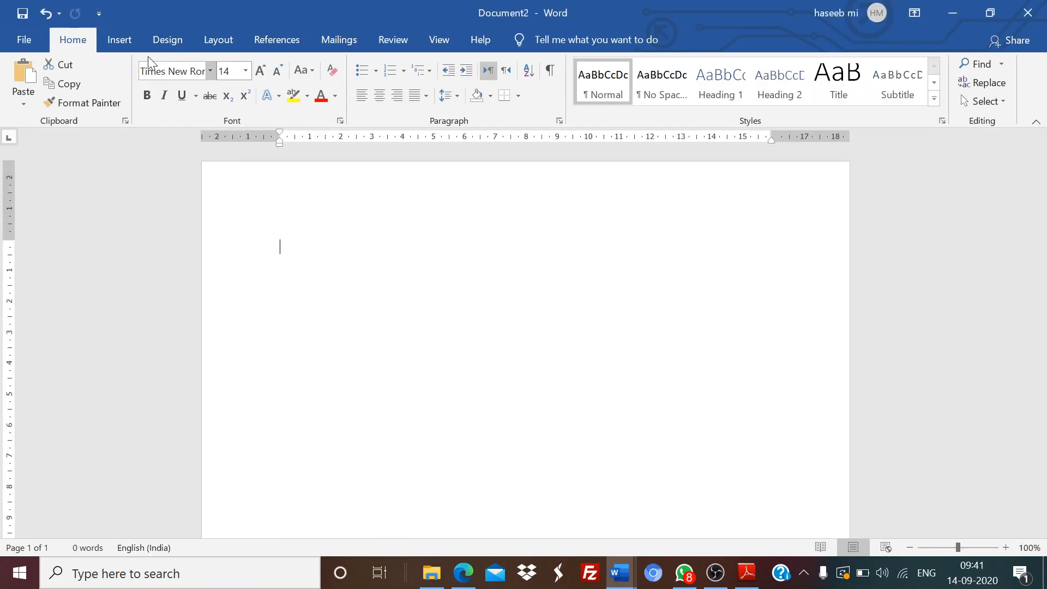
{"action": "left_click", "coordinate": [121, 41]}
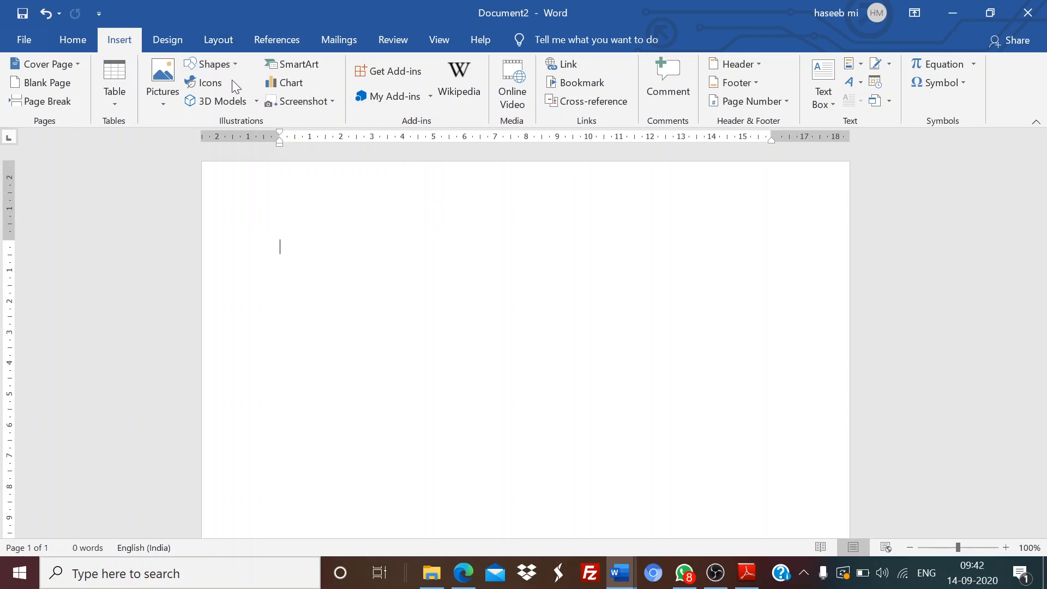
{"action": "left_click", "coordinate": [78, 40]}
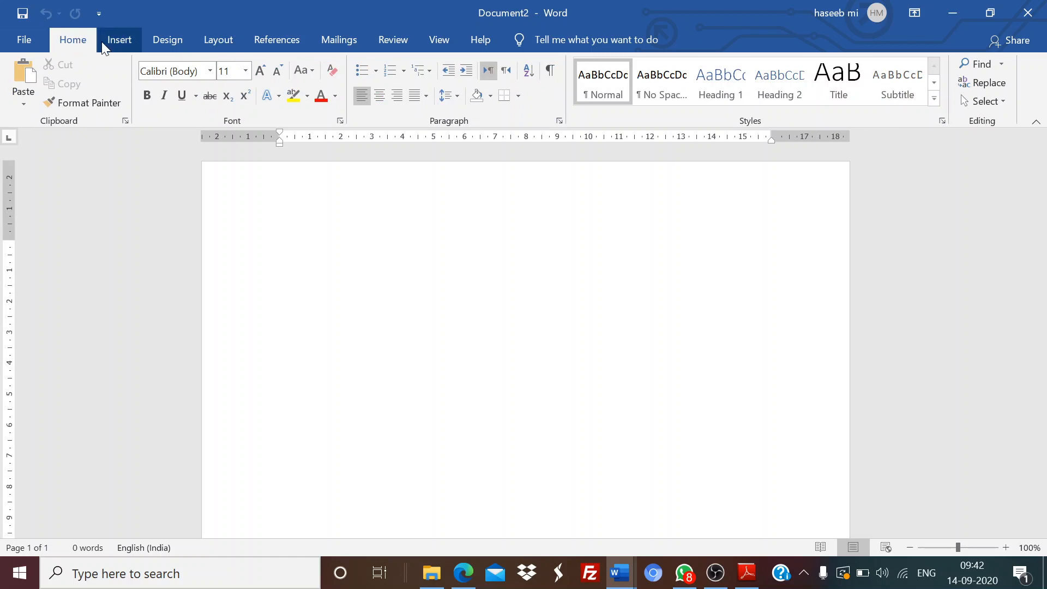
{"action": "left_click", "coordinate": [168, 43]}
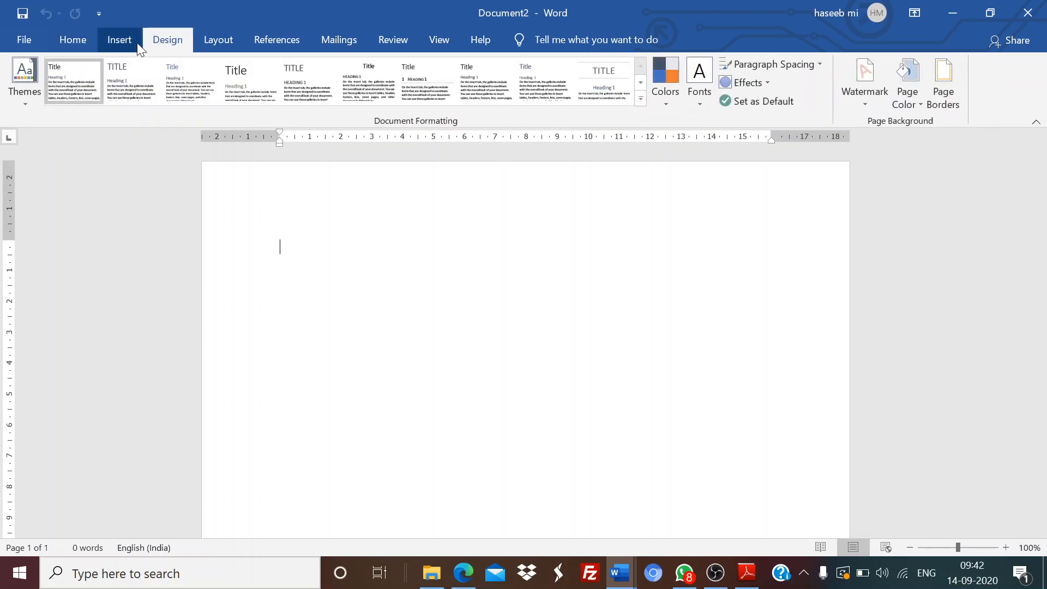
Insert a WordArt object in the gold bevelled style from the gallery's first row
{"action": "left_click", "coordinate": [113, 42]}
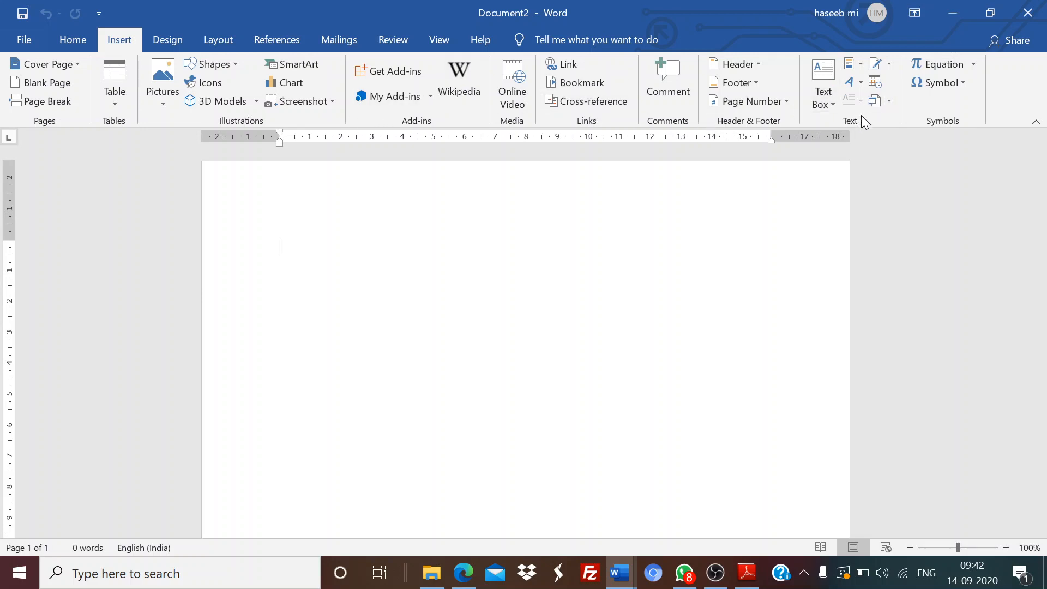
{"action": "left_click", "coordinate": [860, 83]}
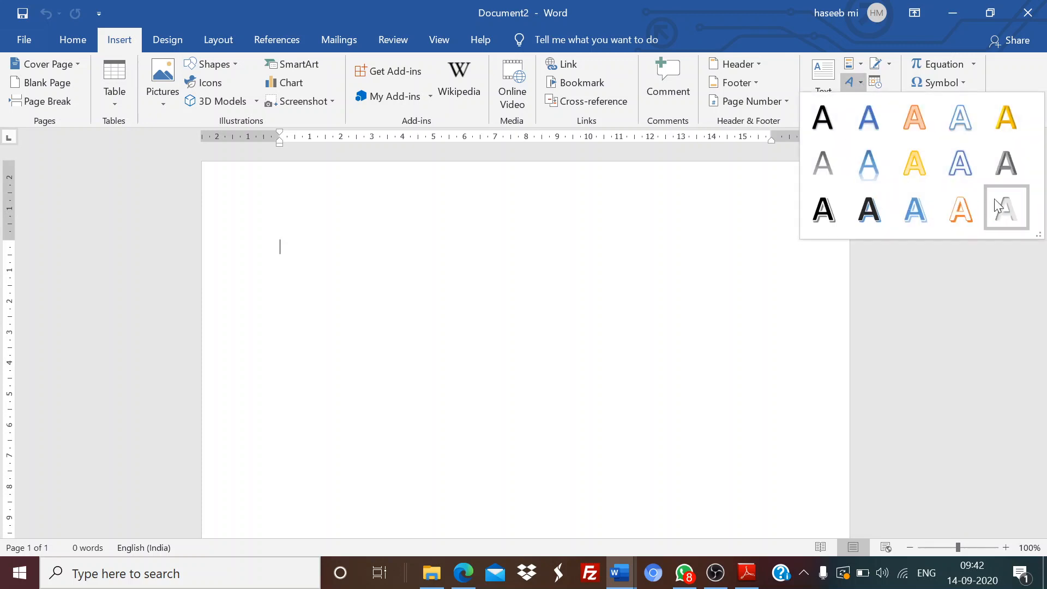
{"action": "left_click", "coordinate": [1006, 117]}
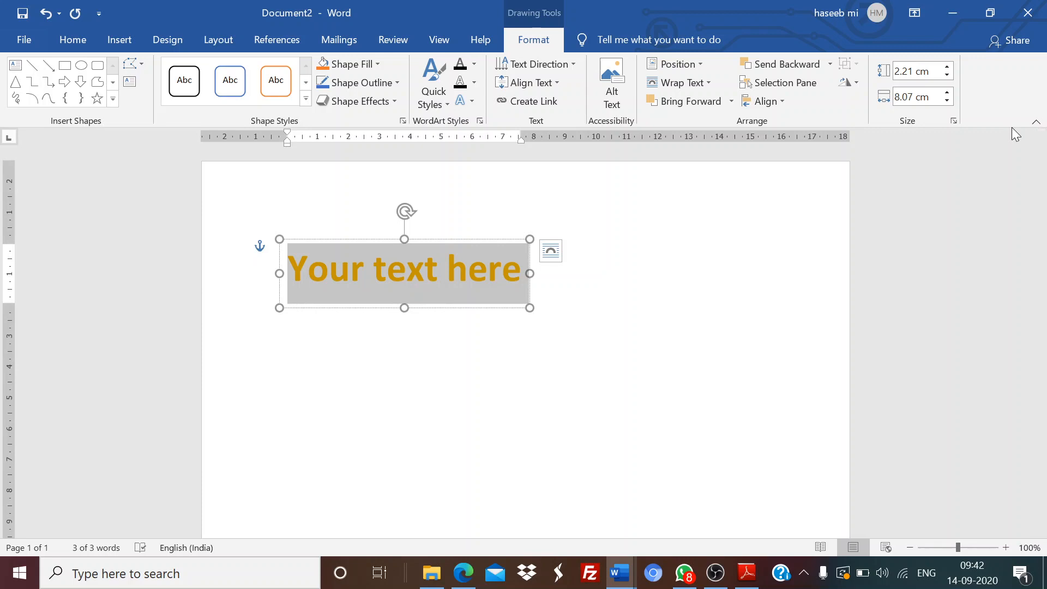
Replace the WordArt placeholder text with "A Historical Building"
{"action": "type", "text": "A"}
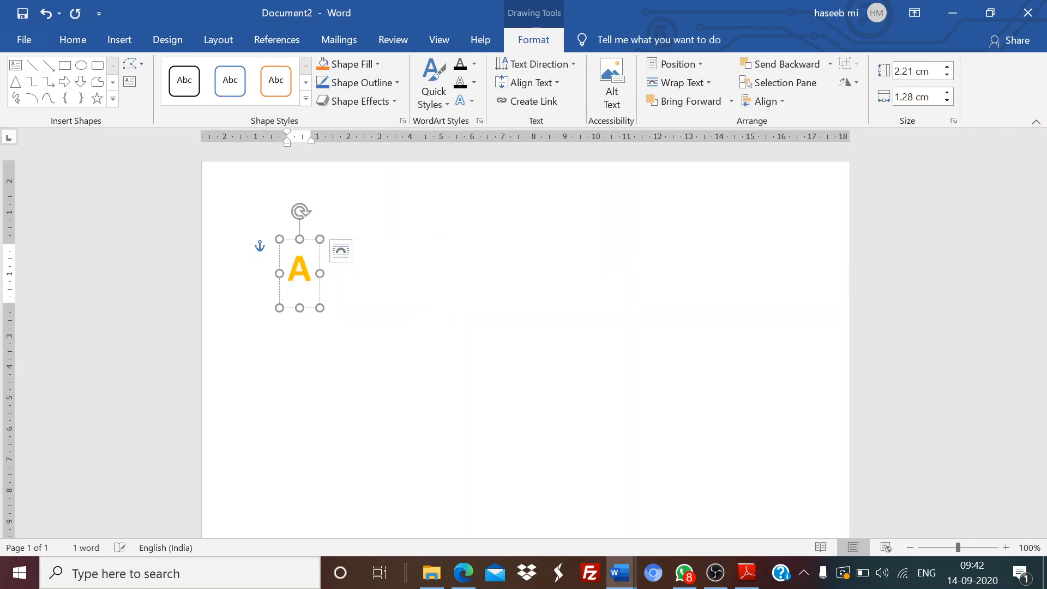
{"action": "type", "text": " Hist"}
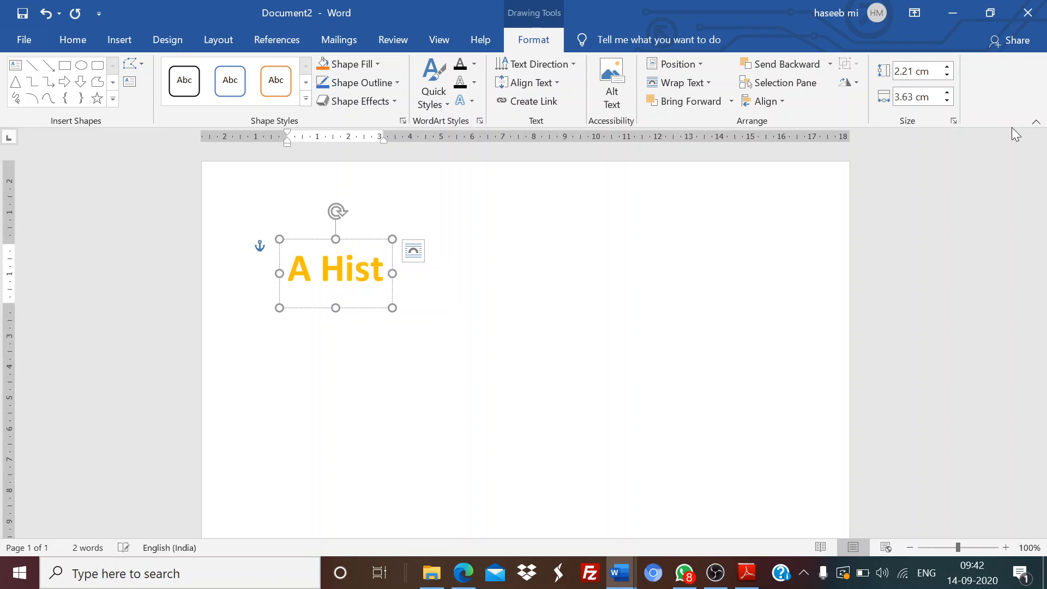
{"action": "type", "text": "oriaca"}
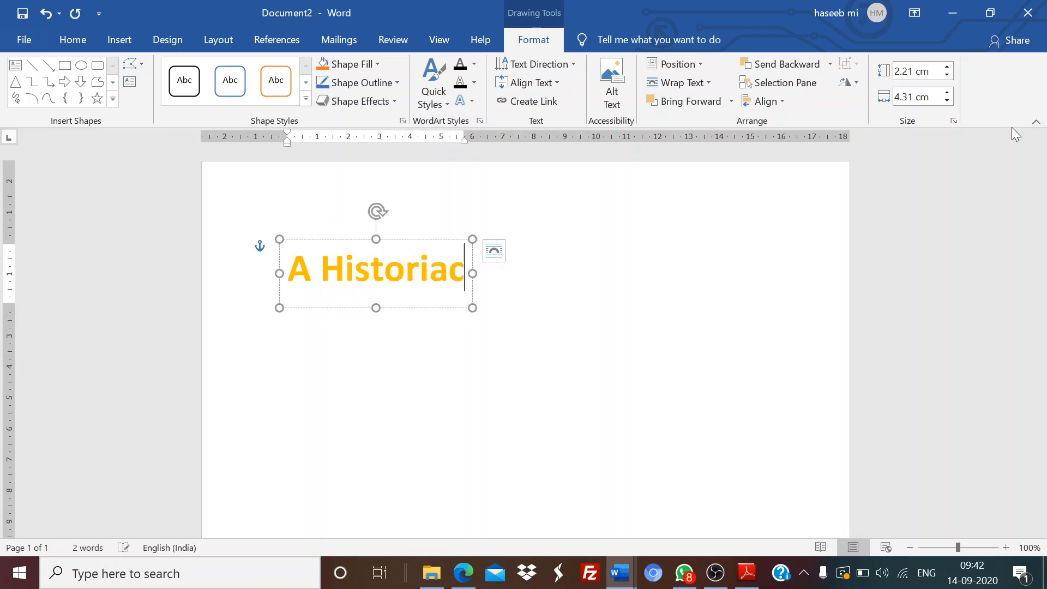
{"action": "key", "text": "BackSpace"}
{"action": "key", "text": "BackSpace"}
{"action": "key", "text": "BackSpace"}
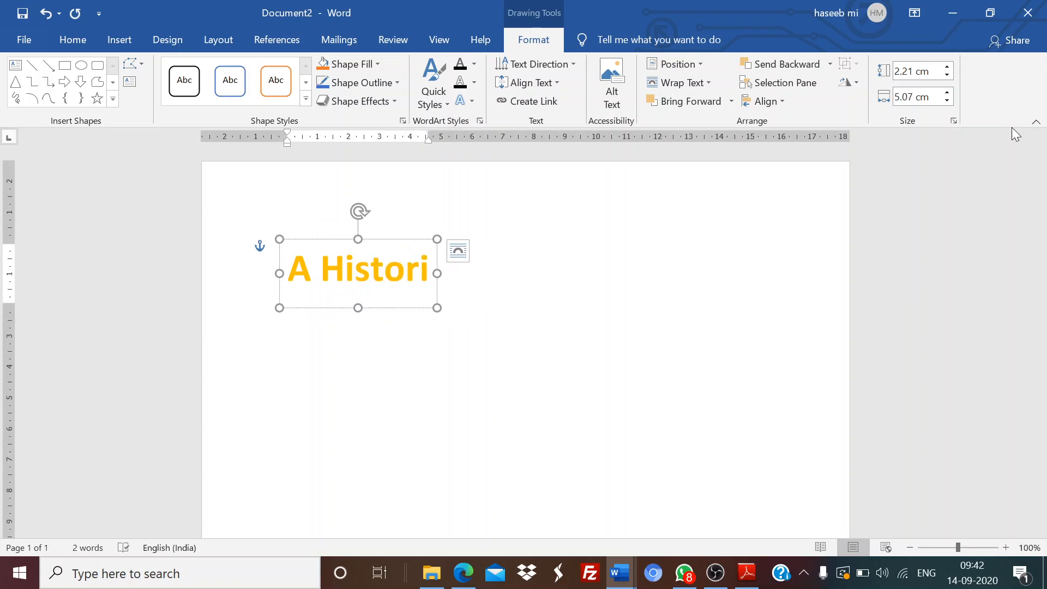
{"action": "type", "text": "cal Bu"}
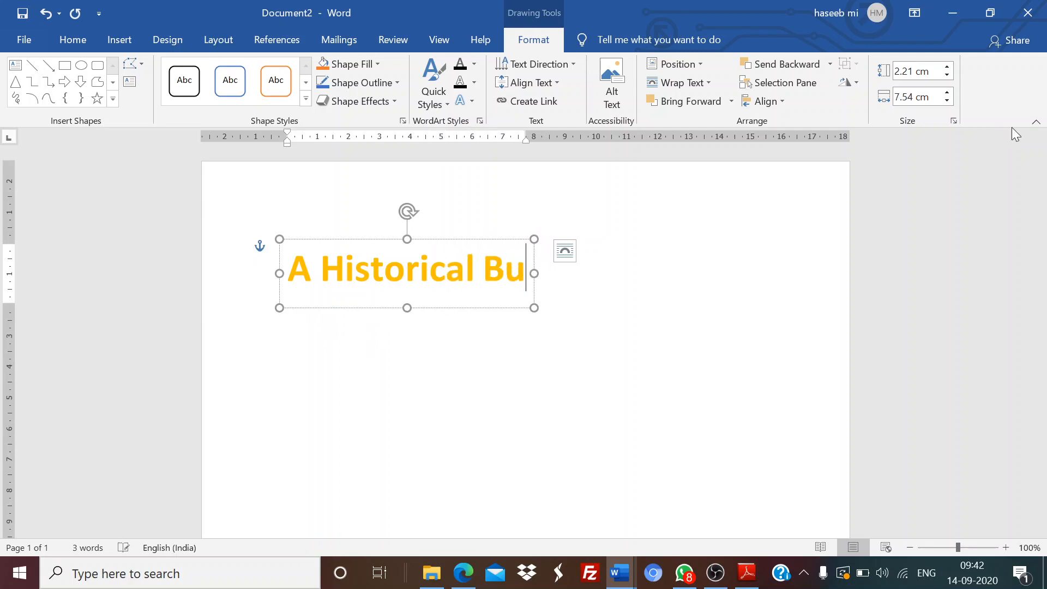
{"action": "type", "text": "ilding"}
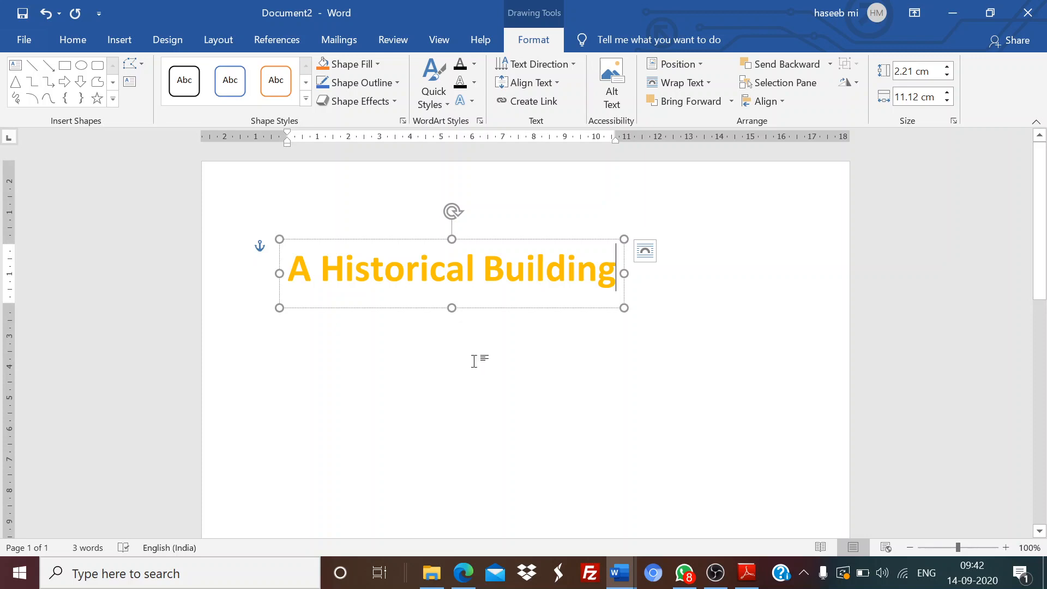
{"action": "left_click", "coordinate": [458, 383]}
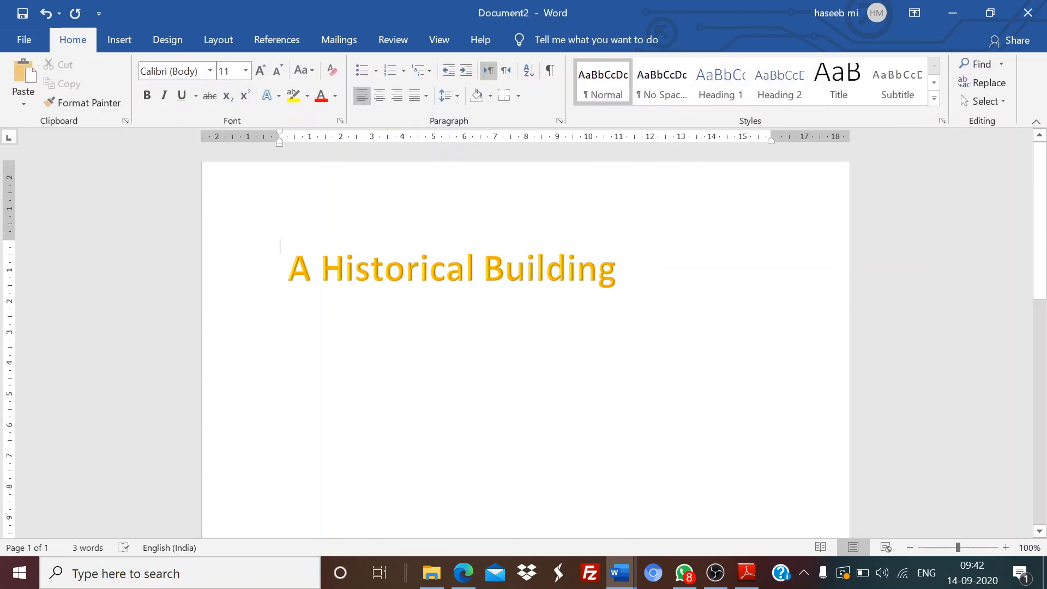
Move the WordArt title to the horizontal centre of the page and add an empty paragraph at the start of the document
{"action": "left_click", "coordinate": [420, 268]}
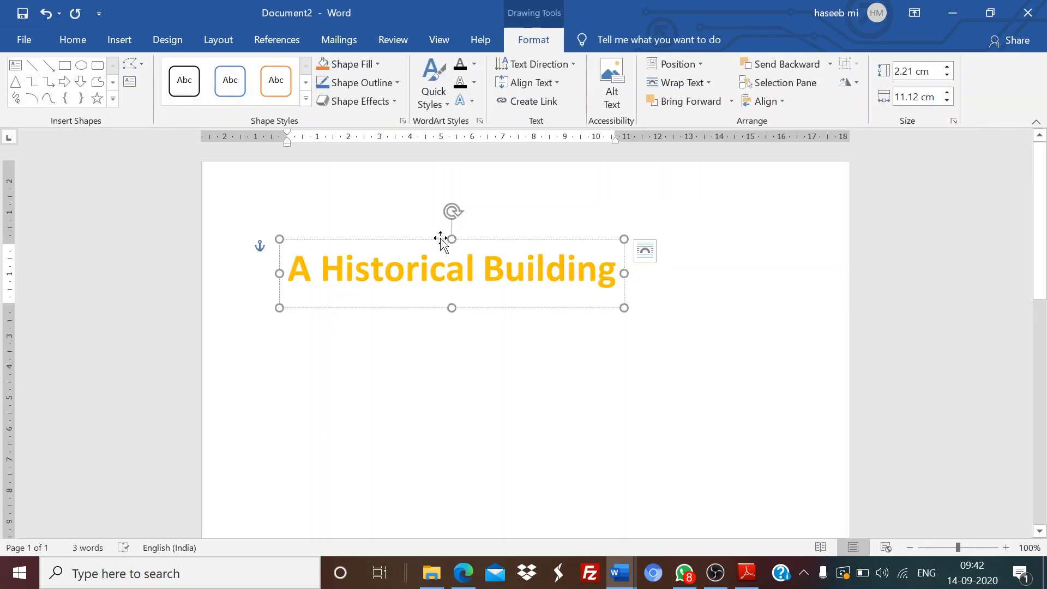
{"action": "left_click_drag", "start_coordinate": [442, 240], "coordinate": [506, 238]}
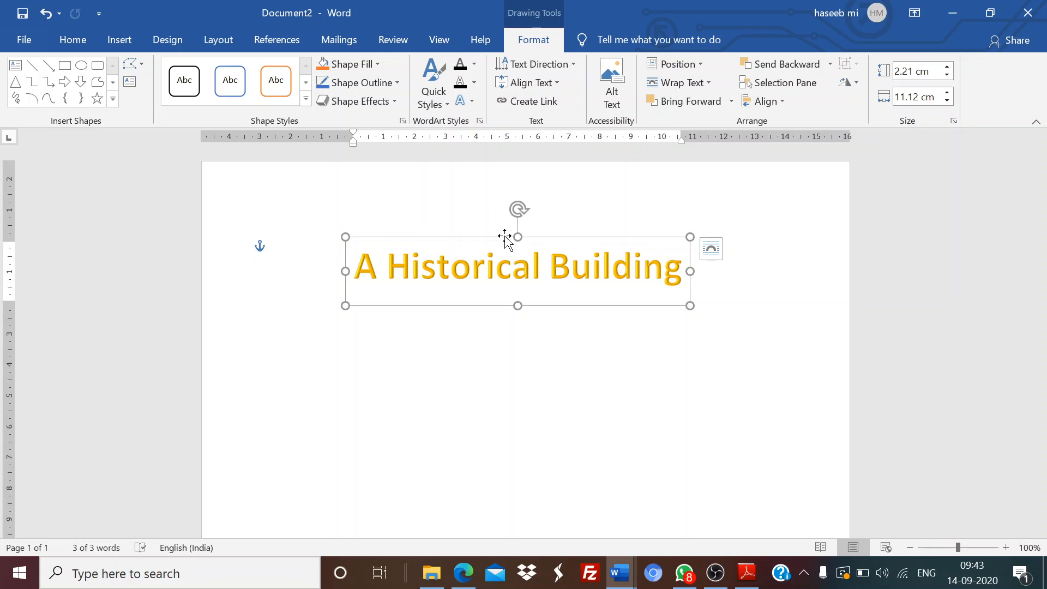
{"action": "left_click", "coordinate": [504, 391]}
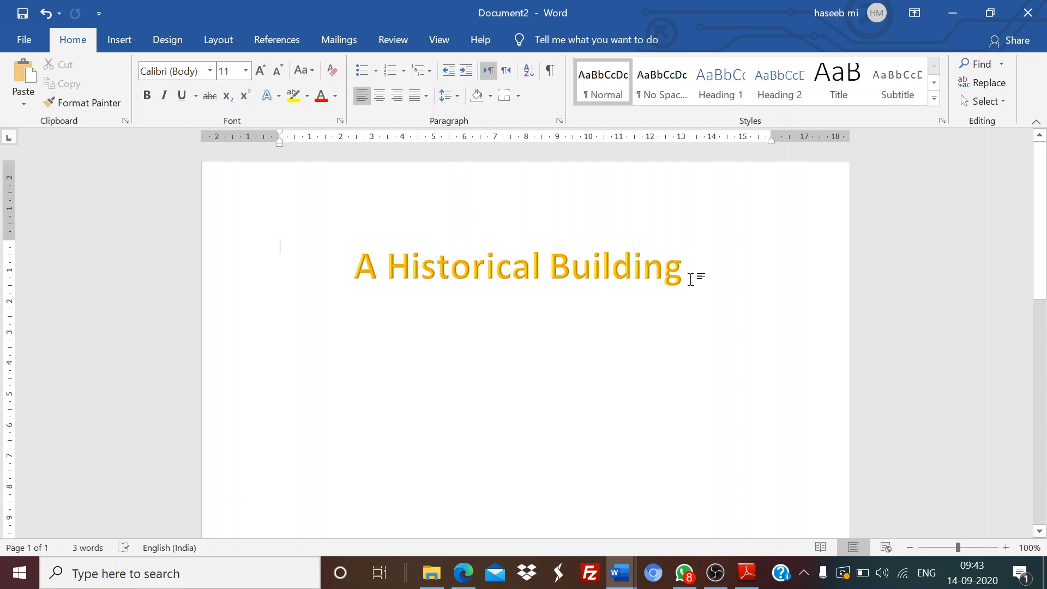
{"action": "key", "text": "Return"}
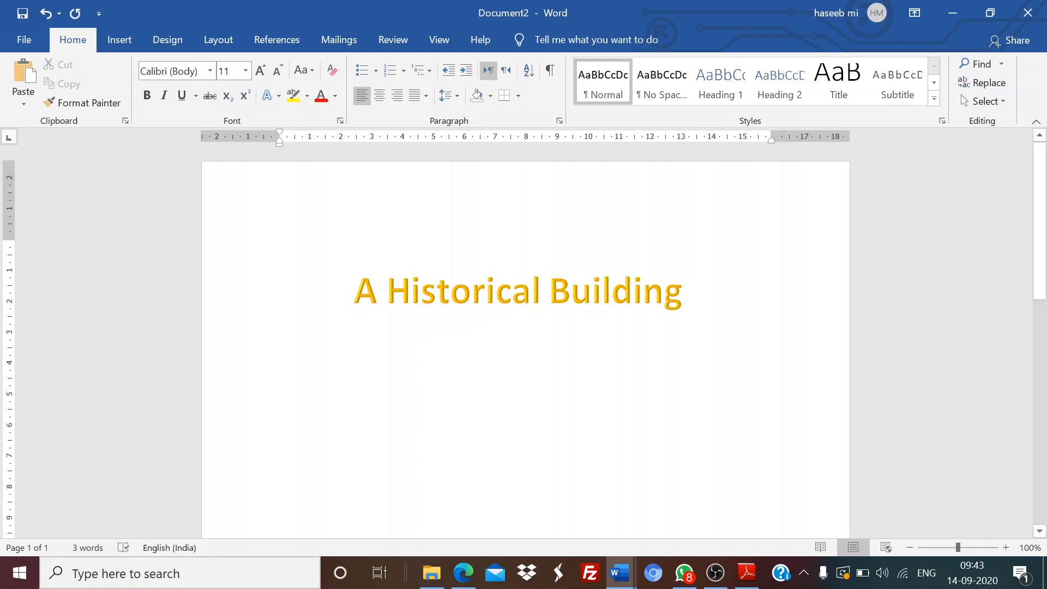
Switch to MS Office 2010 in urdu.pdf in Adobe Reader and read the WordArt and Text Box sections on book pages 128 and 129
{"action": "left_click", "coordinate": [119, 43]}
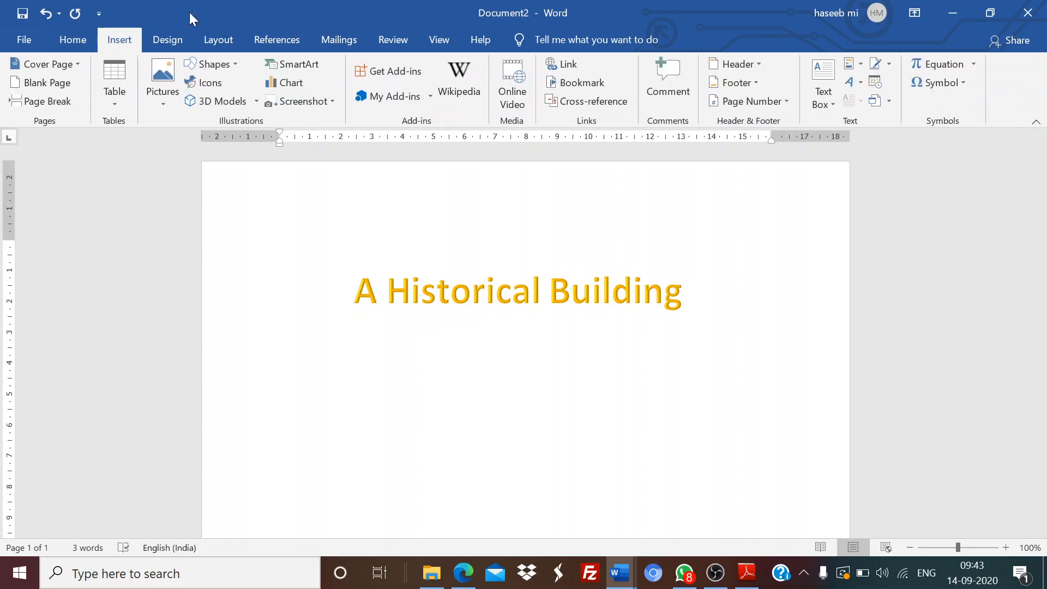
{"action": "left_click", "coordinate": [748, 572]}
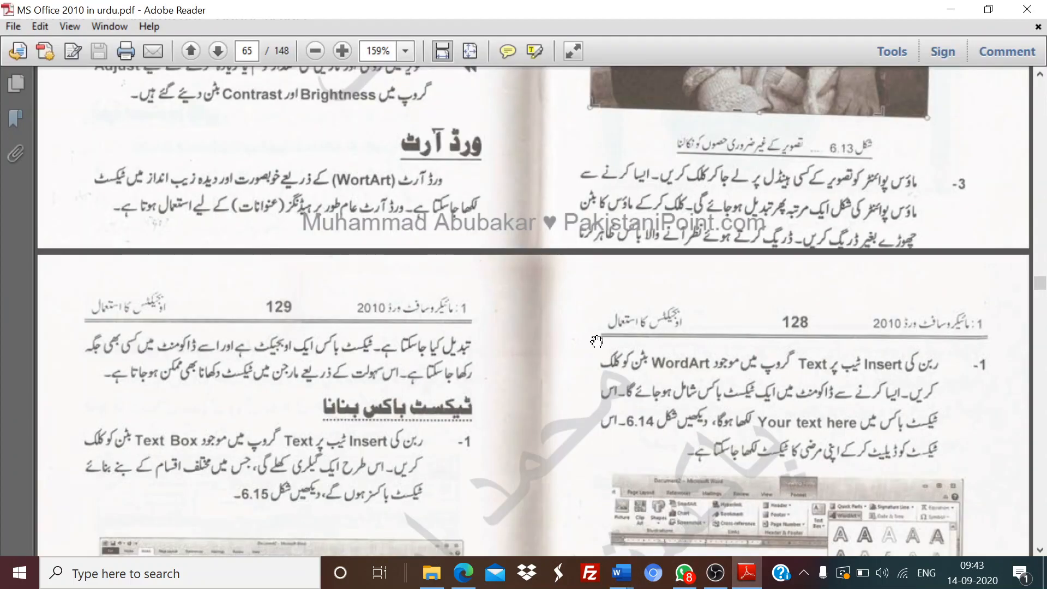
{"action": "scroll", "coordinate": [596, 341], "scroll_direction": "down", "scroll_amount": 5}
{"action": "scroll", "coordinate": [596, 341], "scroll_direction": "down", "scroll_amount": 6}
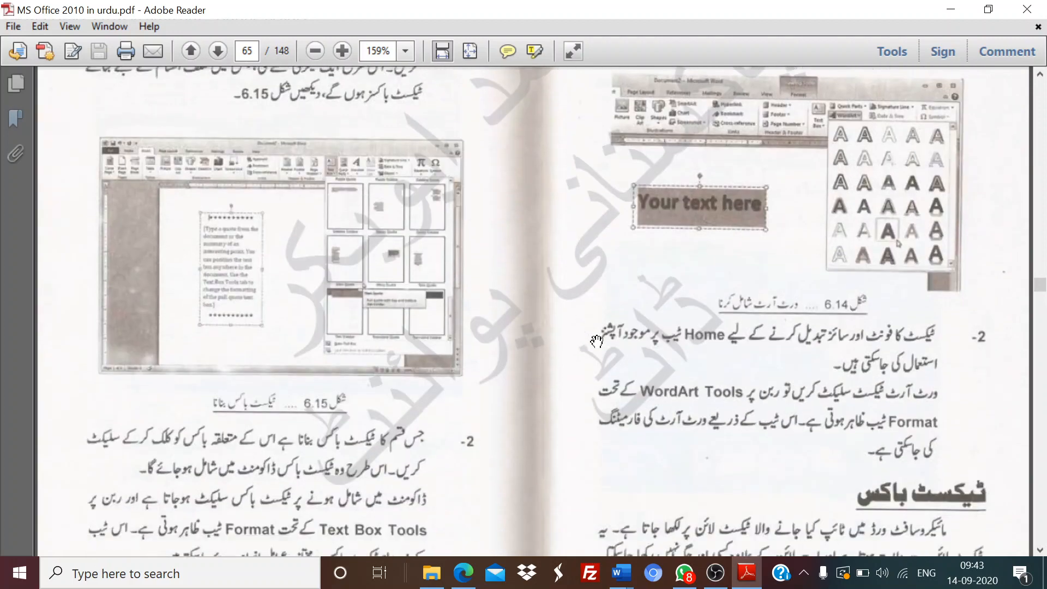
{"action": "scroll", "coordinate": [596, 341], "scroll_direction": "down", "scroll_amount": 1}
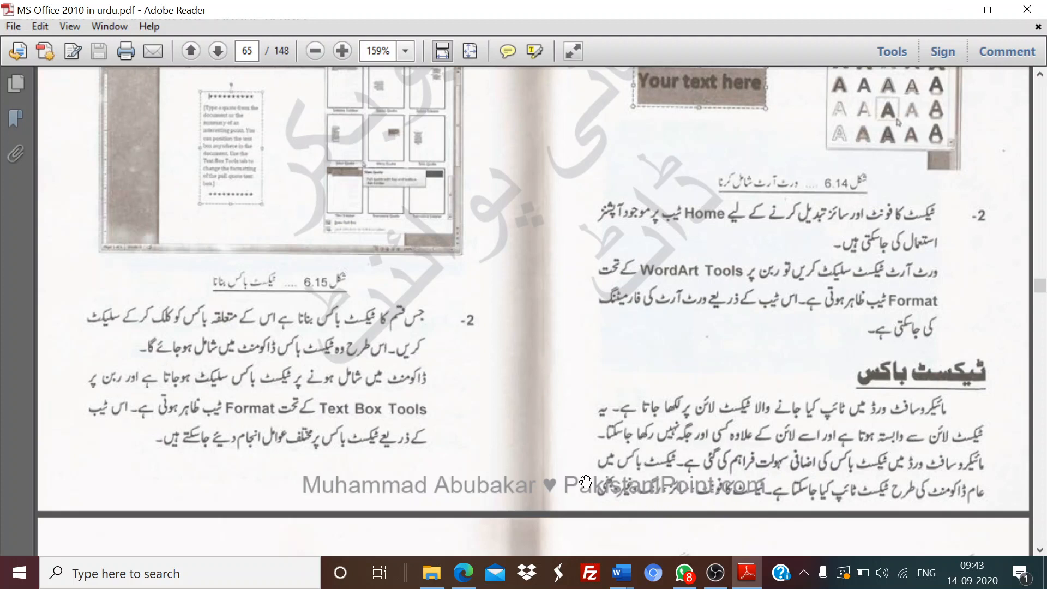
{"action": "scroll", "coordinate": [584, 481], "scroll_direction": "down", "scroll_amount": 1}
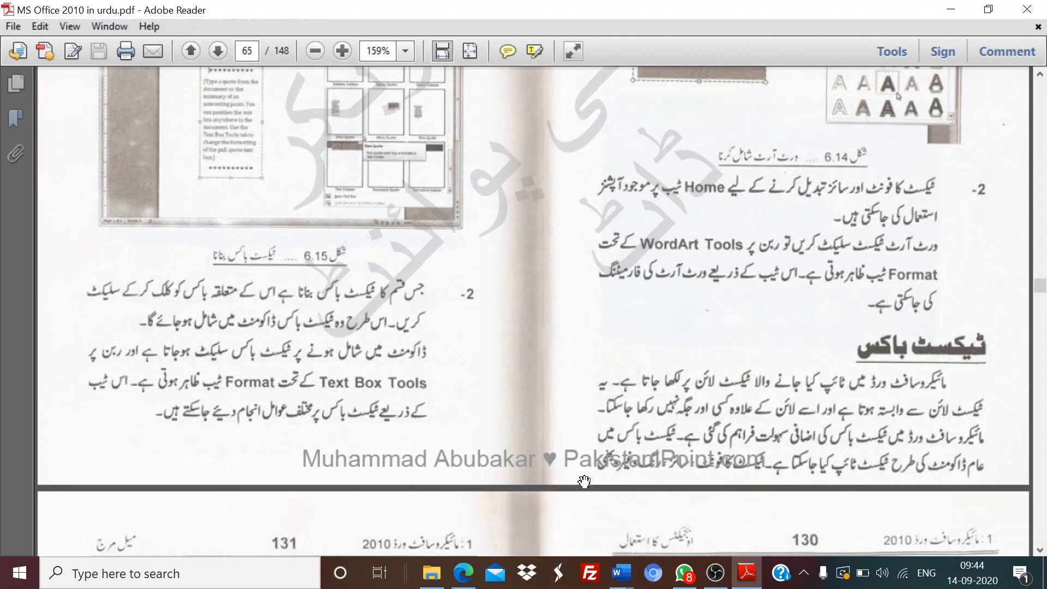
{"action": "scroll", "coordinate": [583, 481], "scroll_direction": "up", "scroll_amount": 10}
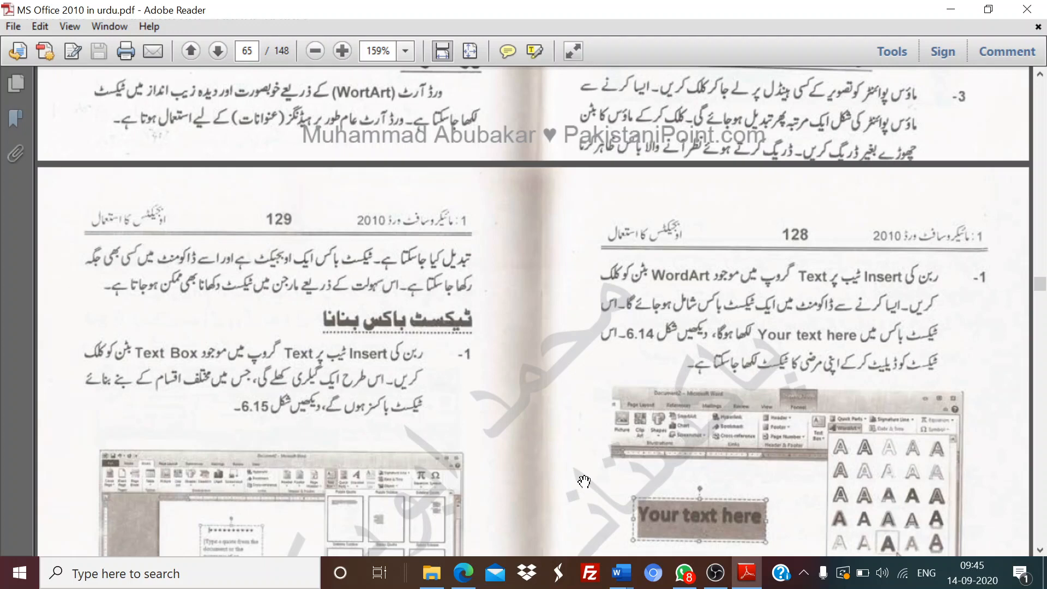
{"action": "scroll", "coordinate": [584, 481], "scroll_direction": "down", "scroll_amount": 5}
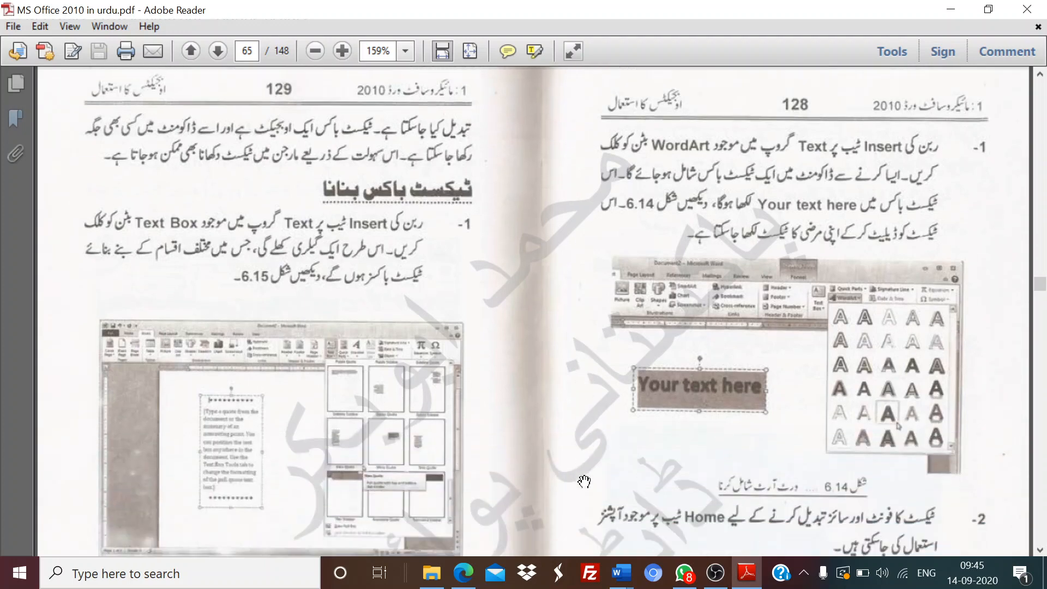
{"action": "scroll", "coordinate": [583, 482], "scroll_direction": "down", "scroll_amount": 9}
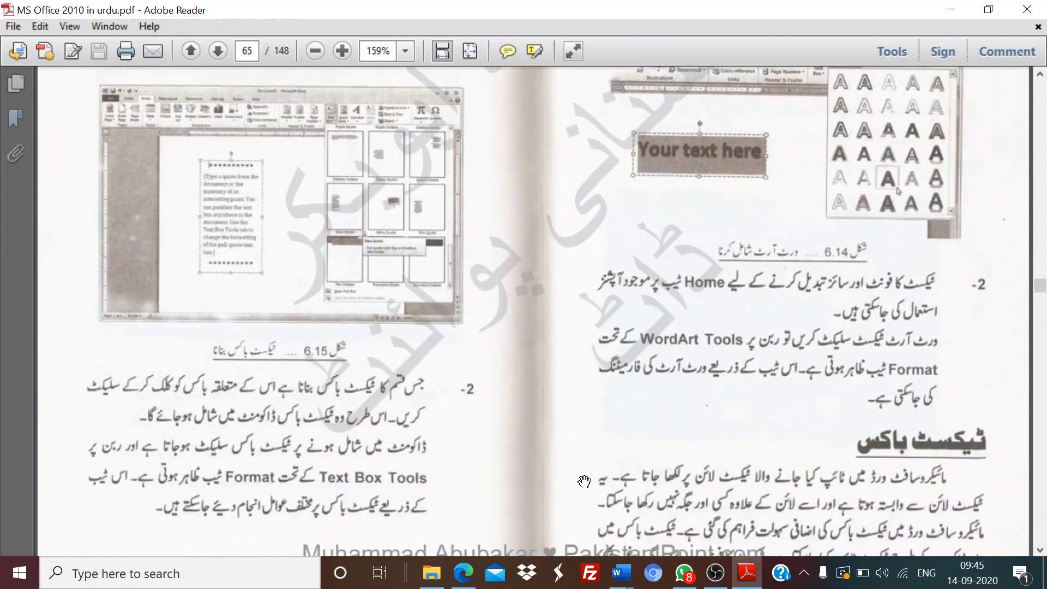
{"action": "scroll", "coordinate": [584, 481], "scroll_direction": "down", "scroll_amount": 3}
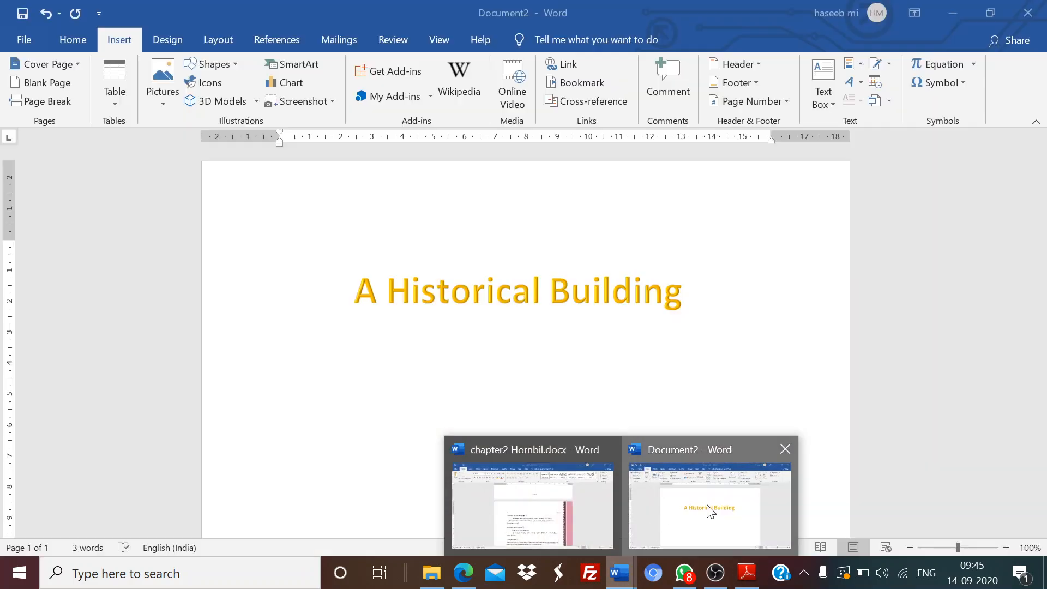
Switch back to Document2 in Word and insert the built-in Simple Text Box
{"action": "left_click", "coordinate": [709, 509]}
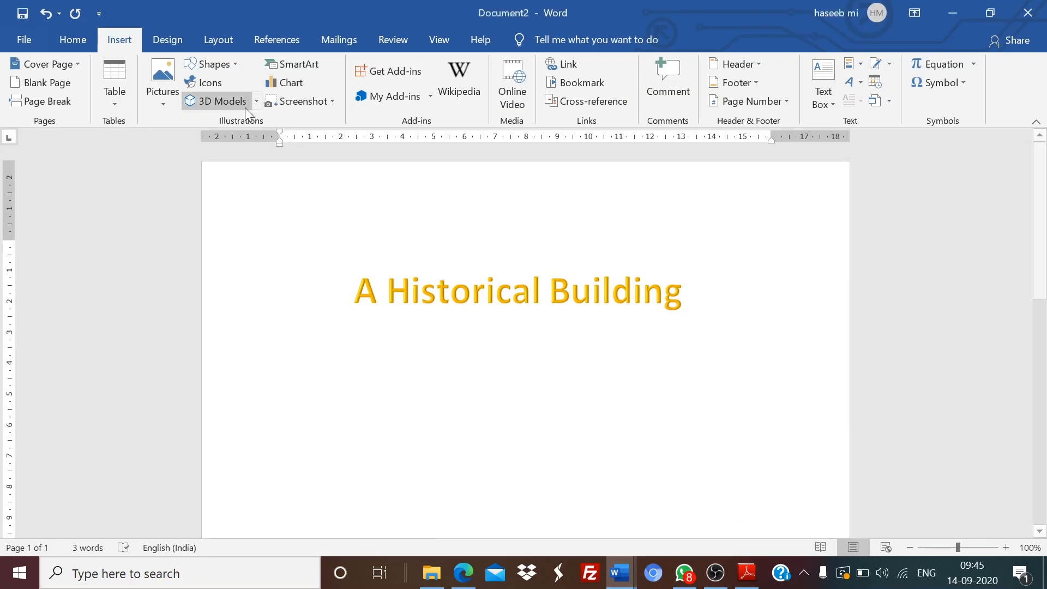
{"action": "left_click", "coordinate": [834, 103]}
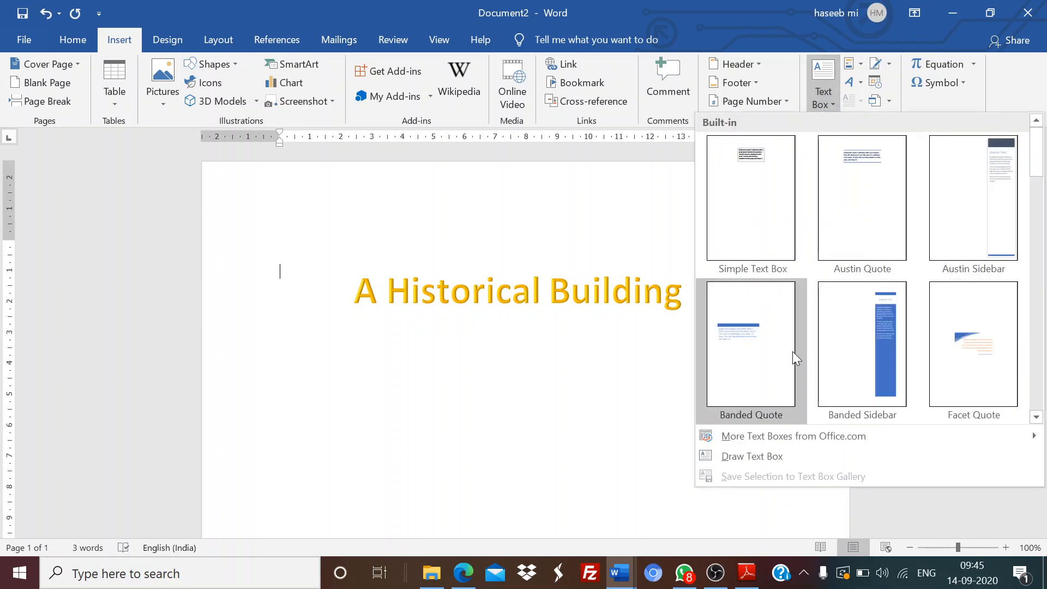
{"action": "left_click", "coordinate": [757, 182]}
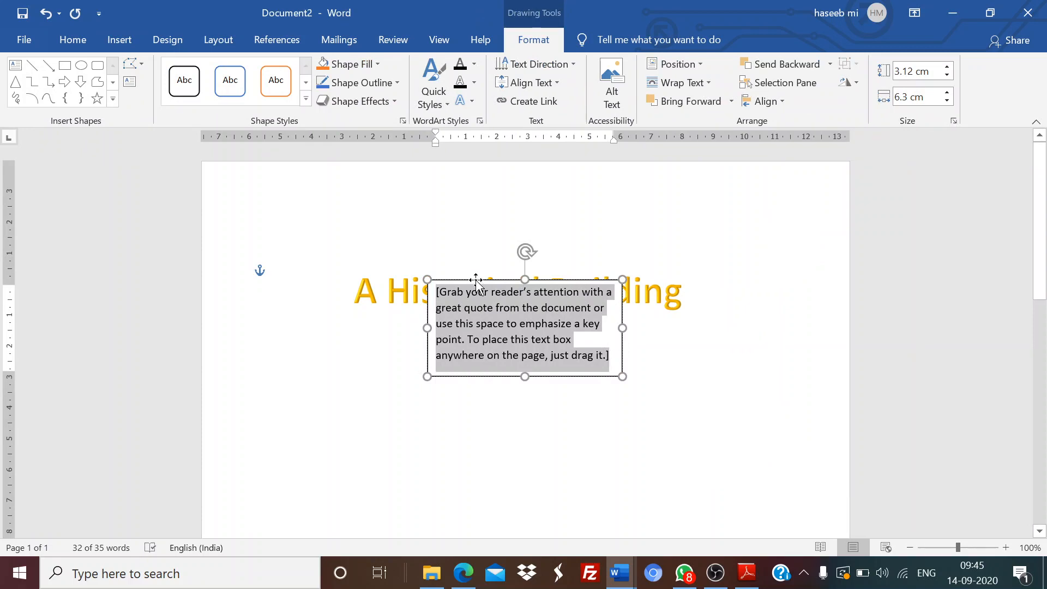
Move the text box below the WordArt title and enlarge it to about 3.32 cm high and 14.03 cm wide
{"action": "left_click_drag", "start_coordinate": [475, 281], "coordinate": [509, 385]}
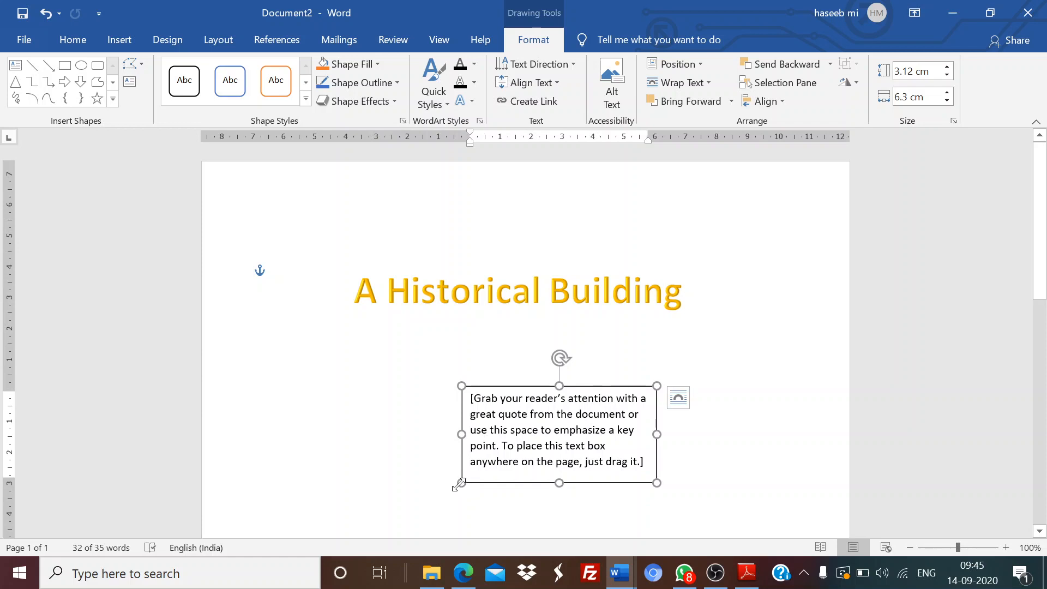
{"action": "left_click_drag", "start_coordinate": [455, 484], "coordinate": [256, 488]}
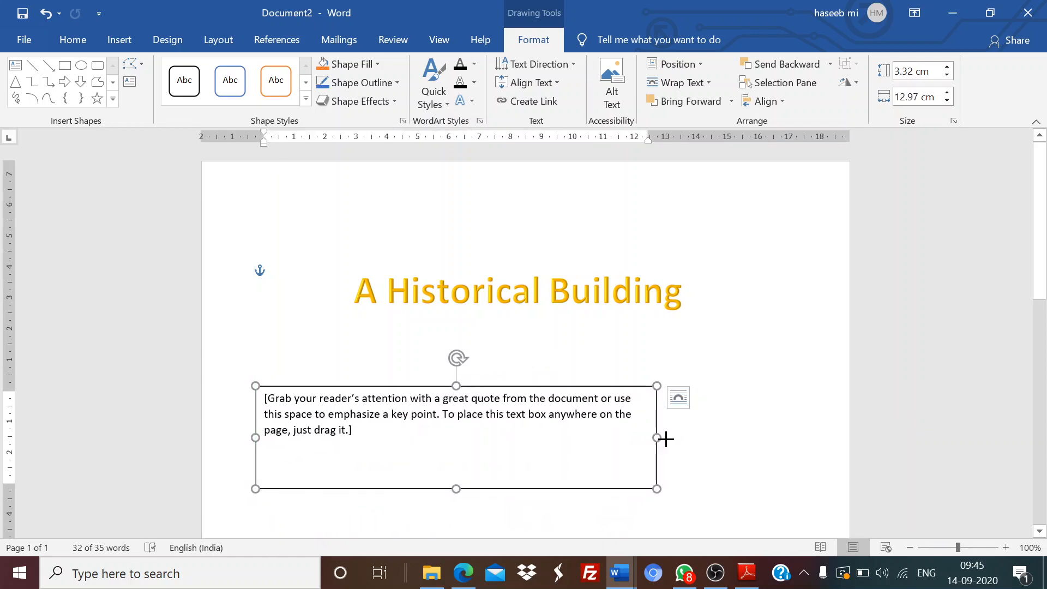
{"action": "left_click_drag", "start_coordinate": [657, 437], "coordinate": [689, 438]}
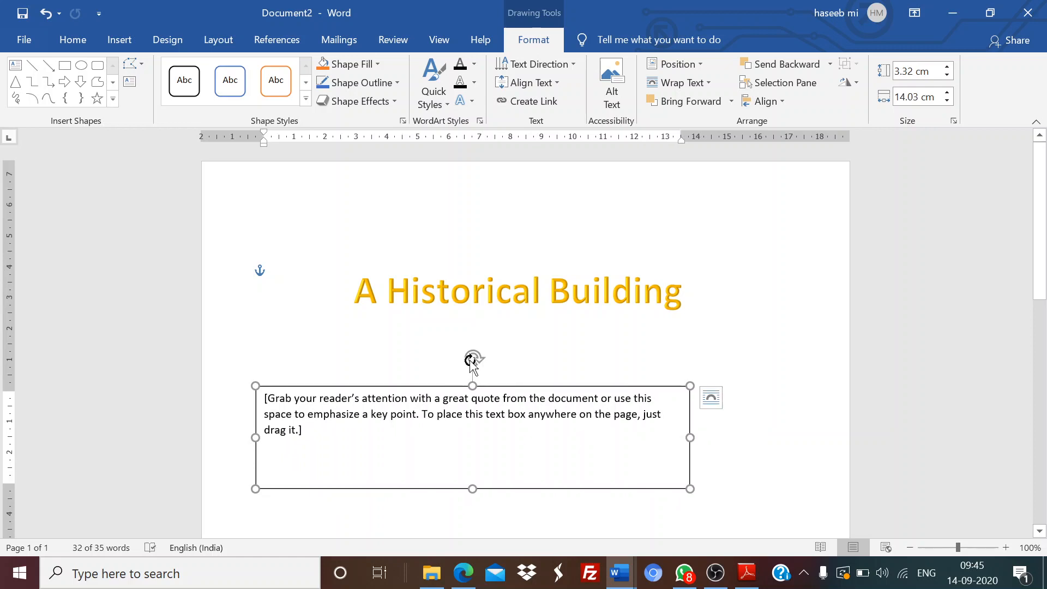
Rotate the text box slightly clockwise so it slopes down to the right, and view the available text directions
{"action": "left_click_drag", "start_coordinate": [473, 357], "coordinate": [500, 345]}
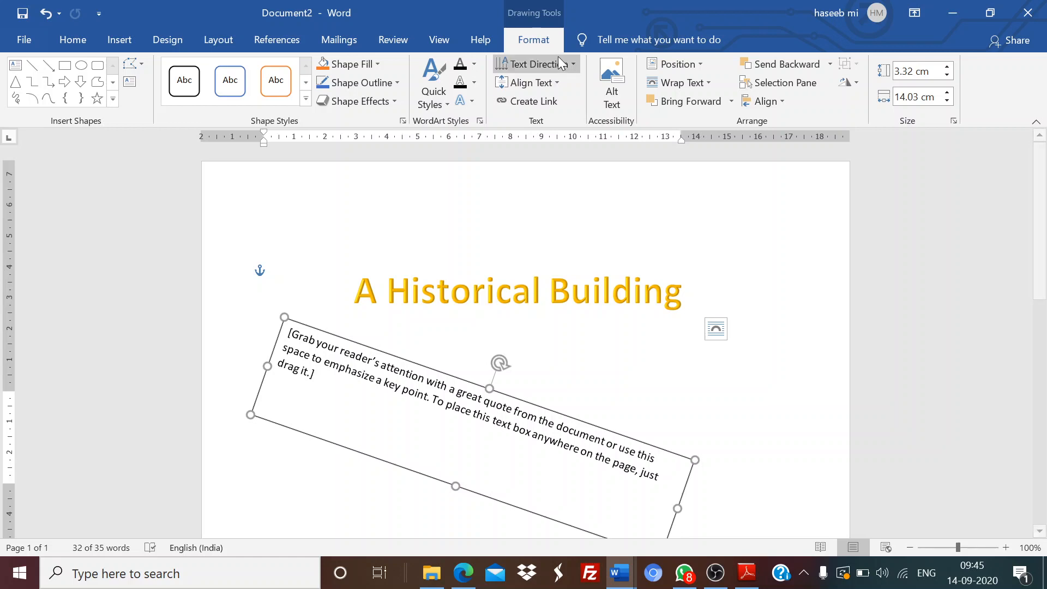
{"action": "left_click", "coordinate": [574, 63]}
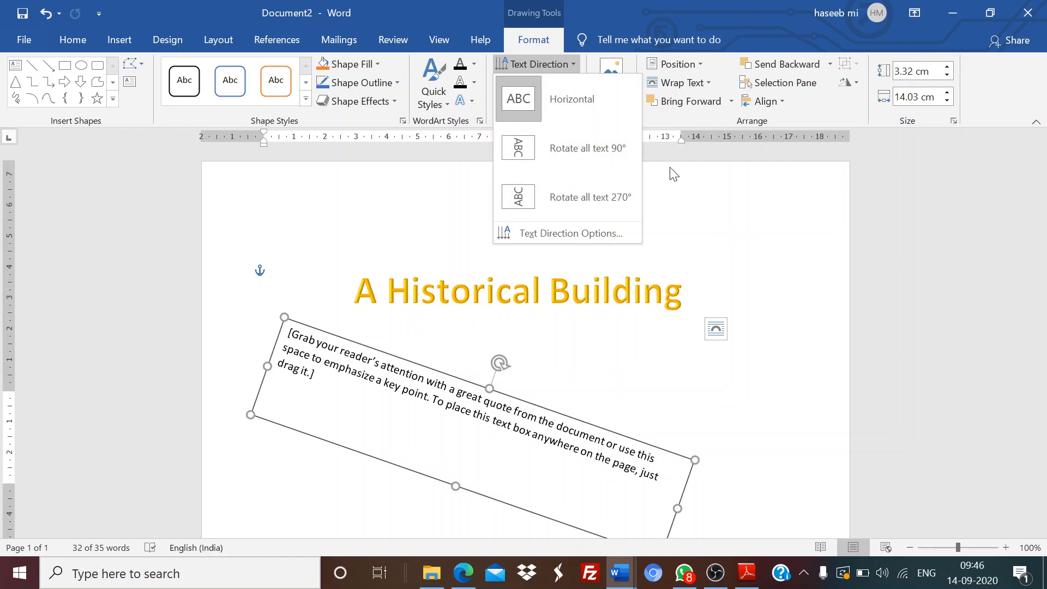
{"action": "left_click", "coordinate": [444, 331]}
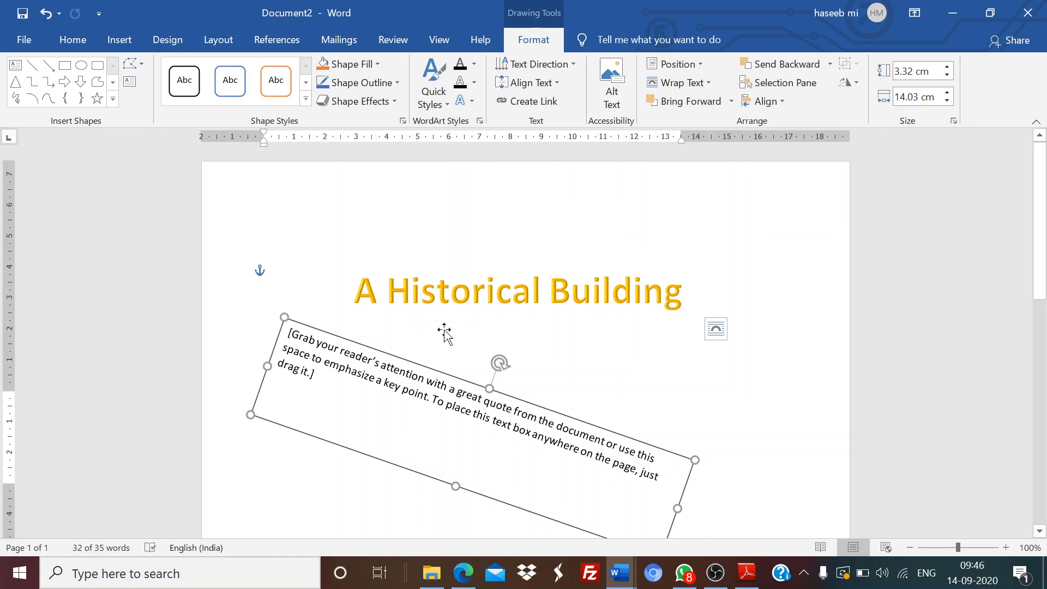
Switch to MS Office 2010 in urdu.pdf in Adobe Reader and read the Text Direction and Mail Merge introduction on book pages 130 and 131
{"action": "left_click", "coordinate": [746, 572]}
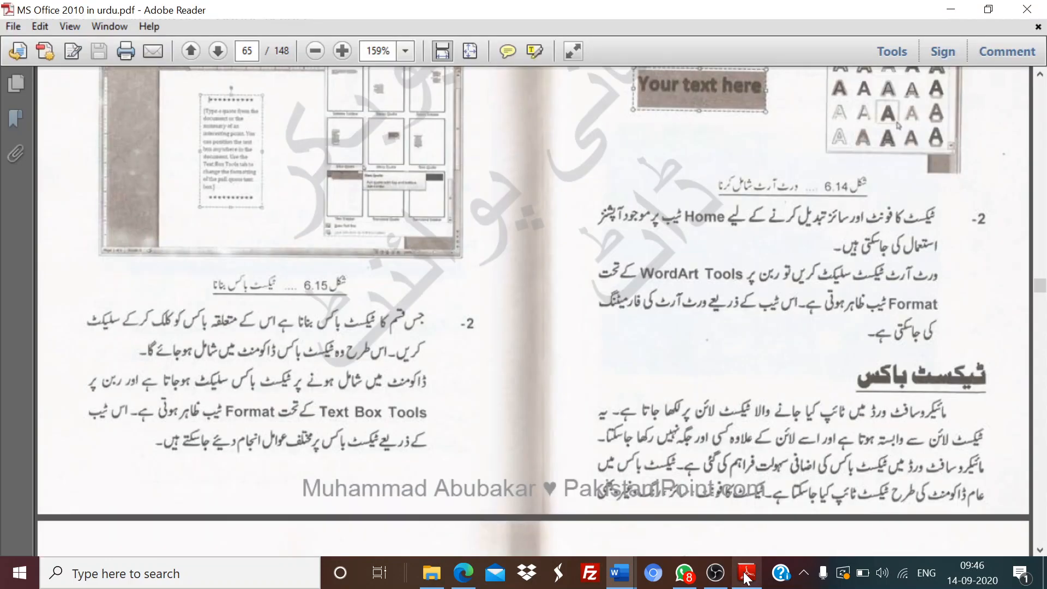
{"action": "scroll", "coordinate": [327, 363], "scroll_direction": "down", "scroll_amount": 5}
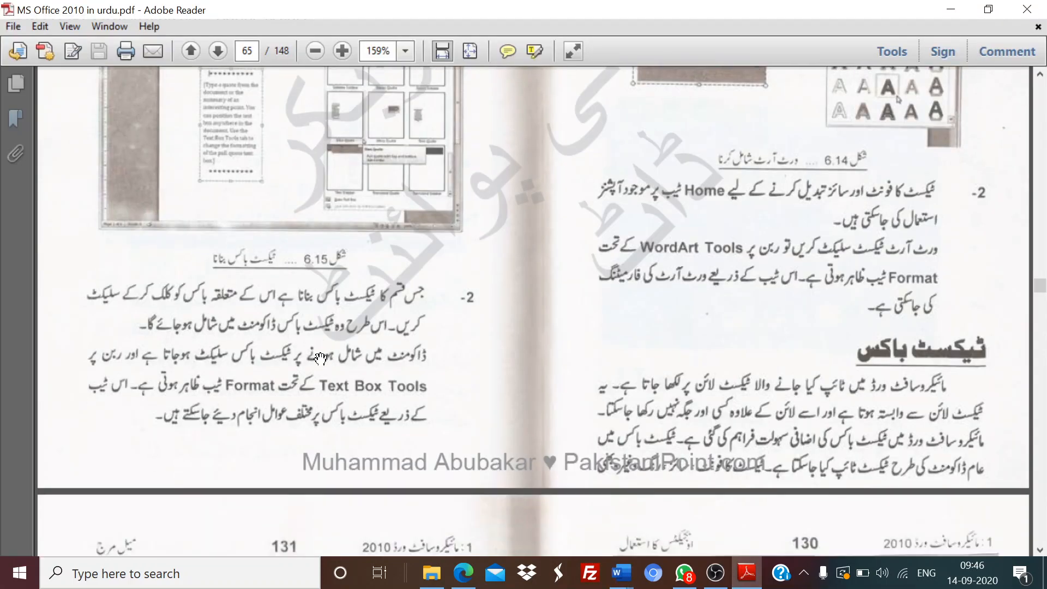
{"action": "scroll", "coordinate": [321, 359], "scroll_direction": "down", "scroll_amount": 10}
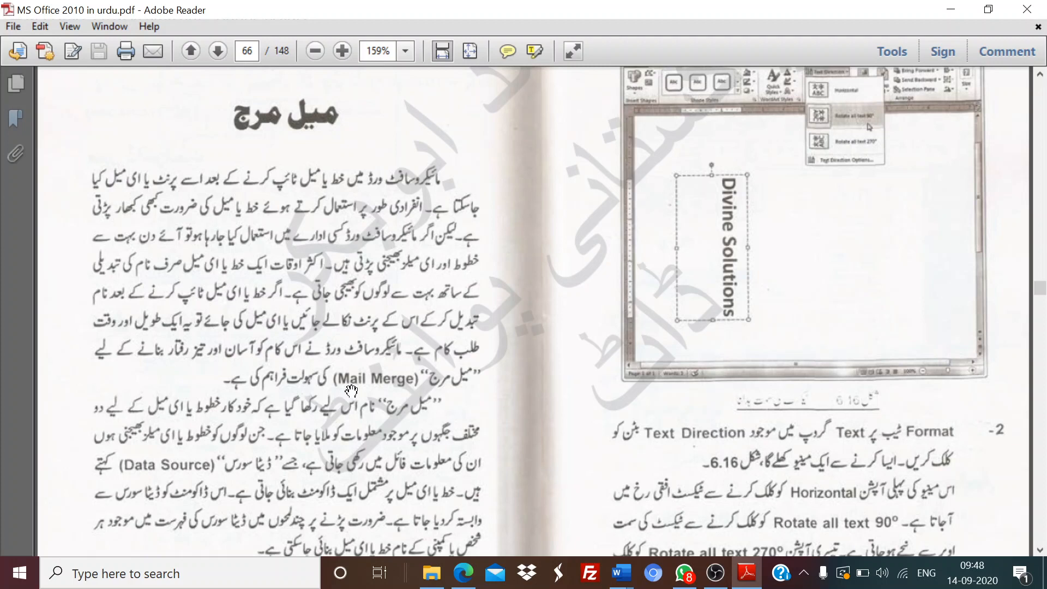
{"action": "scroll", "coordinate": [351, 390], "scroll_direction": "down", "scroll_amount": 3}
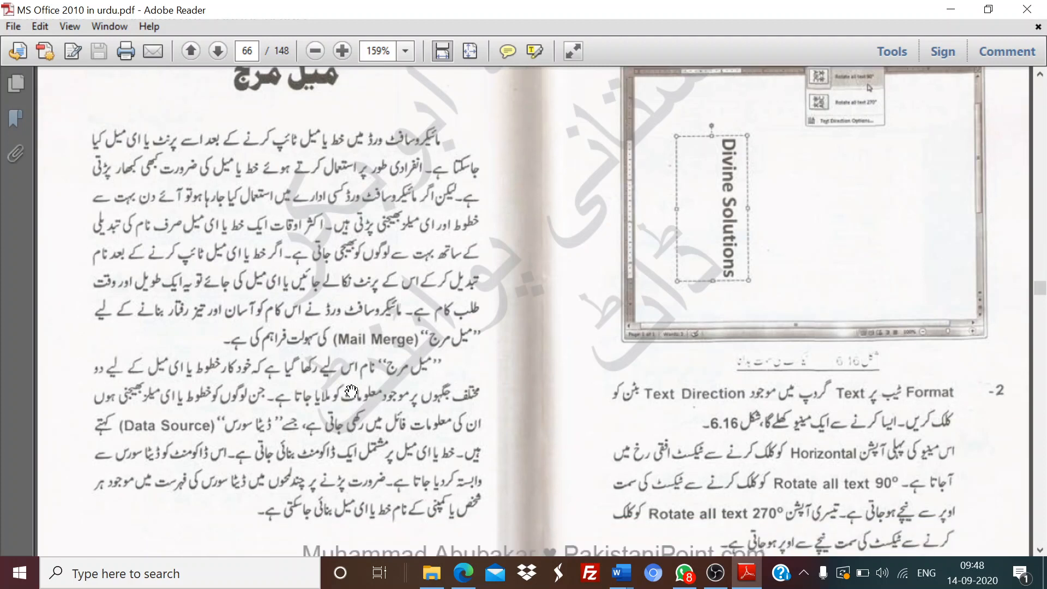
{"action": "scroll", "coordinate": [351, 390], "scroll_direction": "down", "scroll_amount": 1}
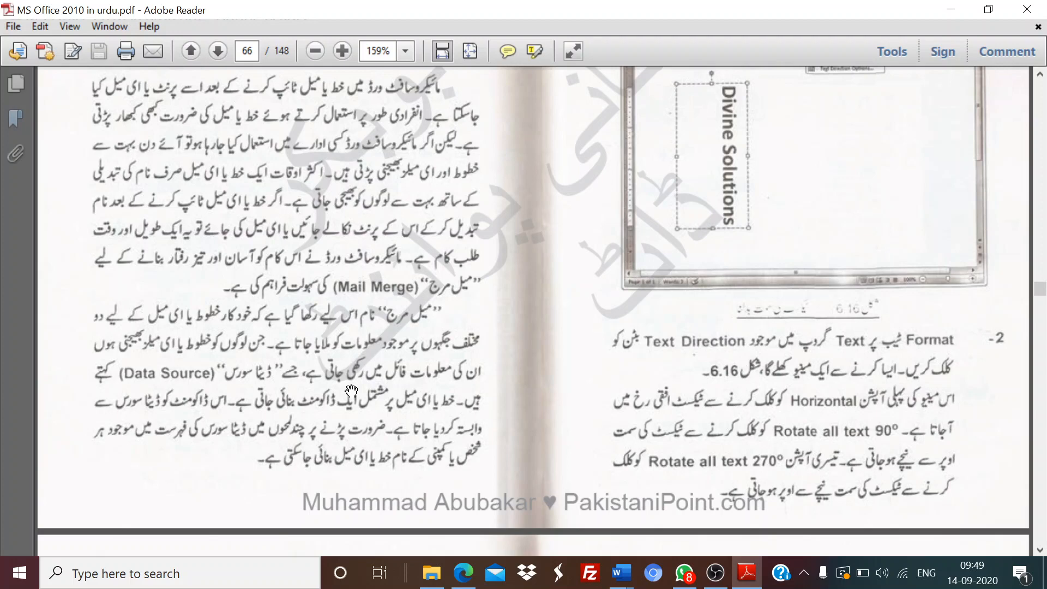
Read the data source, main document and Mail Merge Wizard instructions on book pages 132 and 133
{"action": "scroll", "coordinate": [351, 391], "scroll_direction": "down", "scroll_amount": 10}
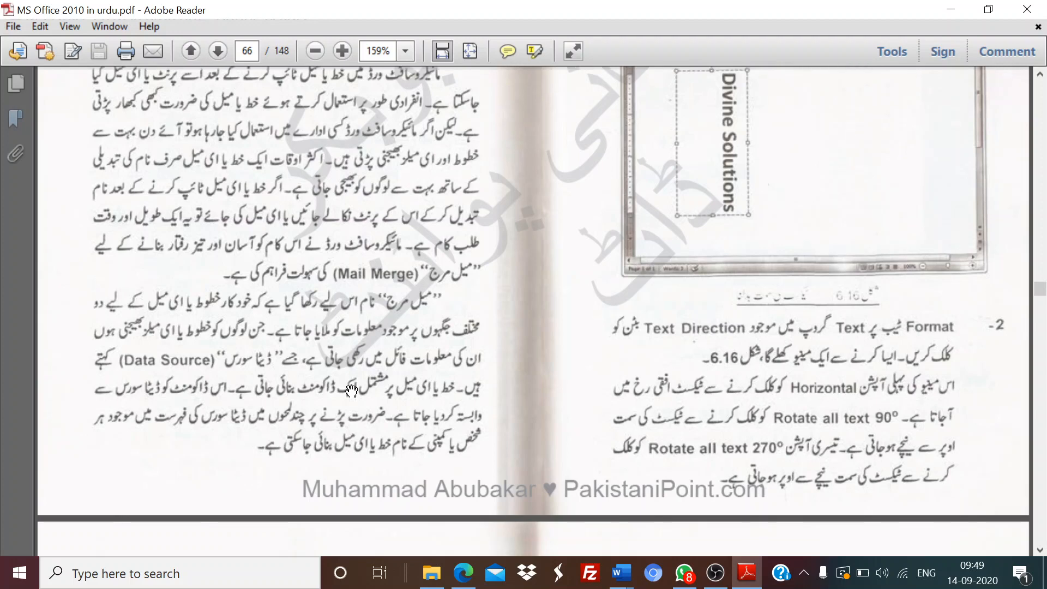
{"action": "scroll", "coordinate": [351, 390], "scroll_direction": "down", "scroll_amount": 4}
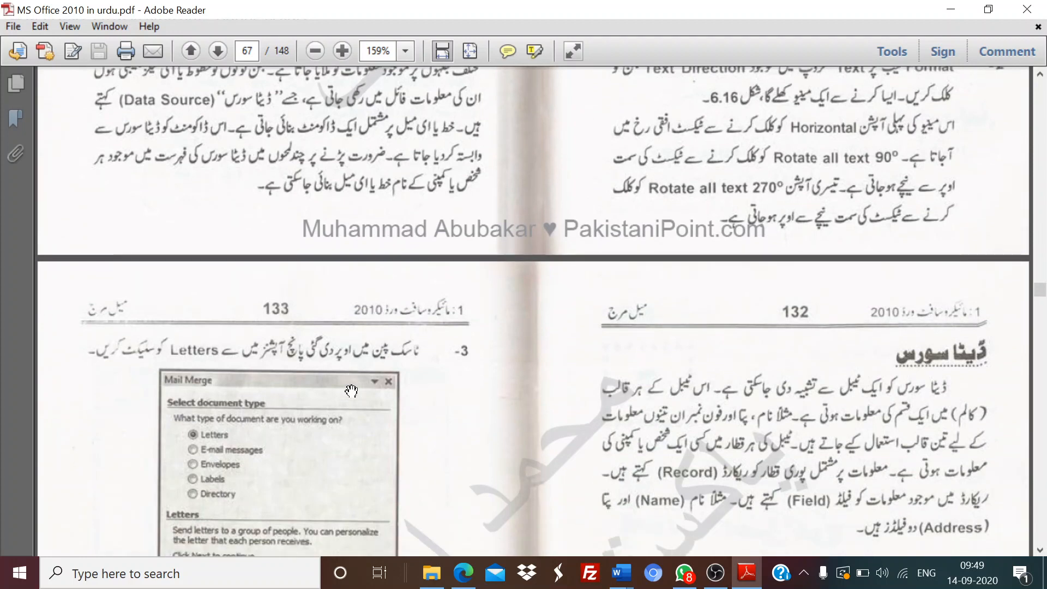
{"action": "scroll", "coordinate": [352, 391], "scroll_direction": "down", "scroll_amount": 1}
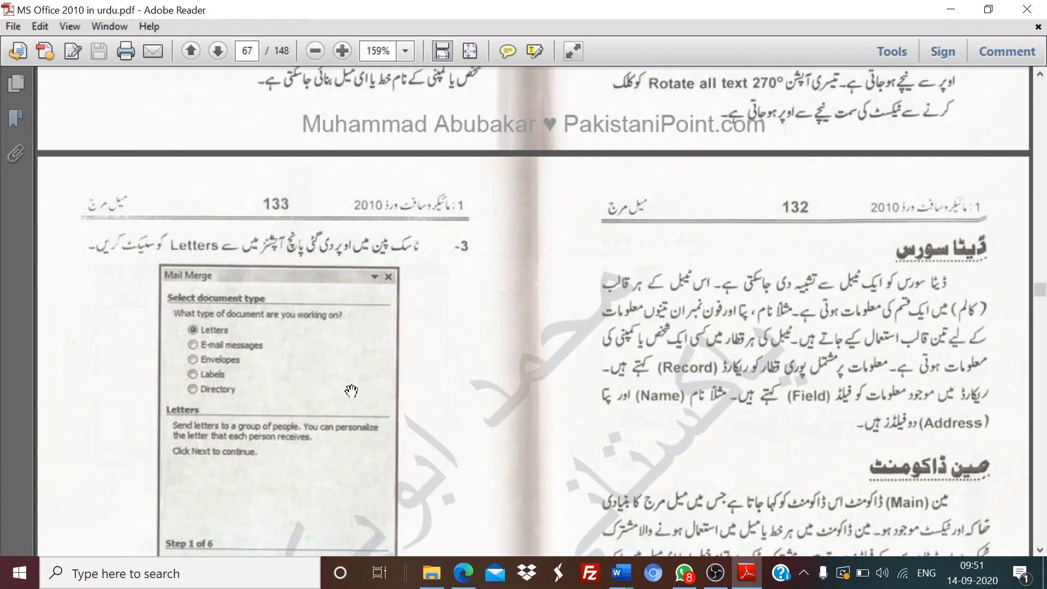
{"action": "scroll", "coordinate": [351, 391], "scroll_direction": "down", "scroll_amount": 4}
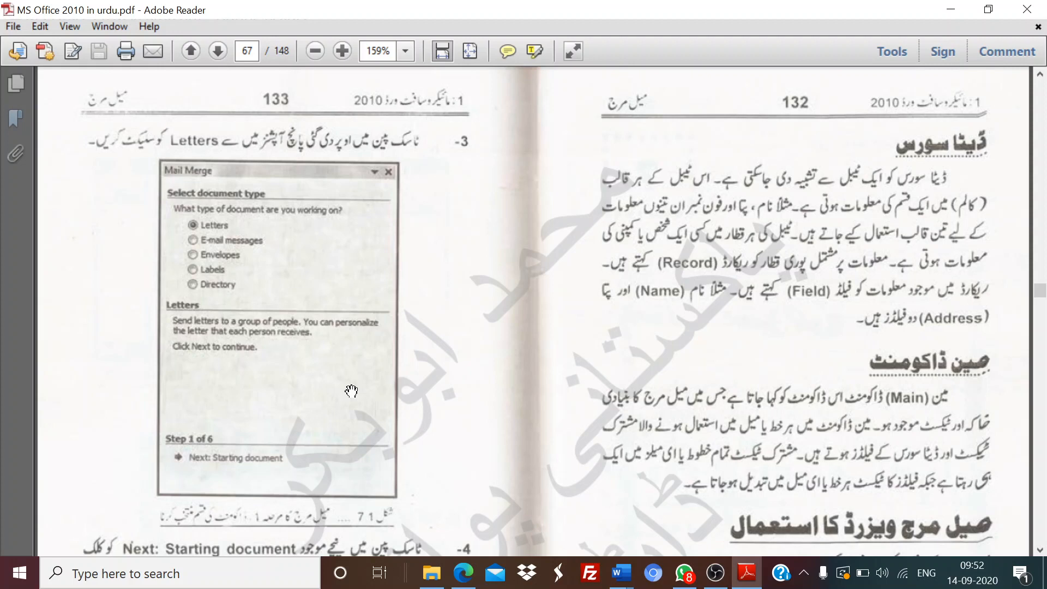
{"action": "scroll", "coordinate": [351, 391], "scroll_direction": "down", "scroll_amount": 4}
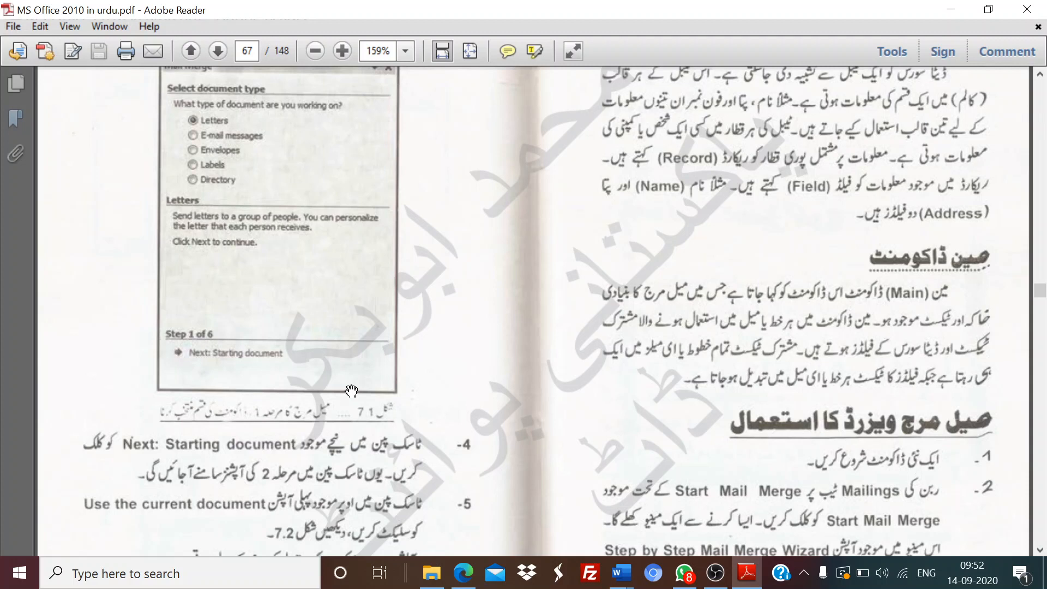
{"action": "scroll", "coordinate": [351, 390], "scroll_direction": "up", "scroll_amount": 3}
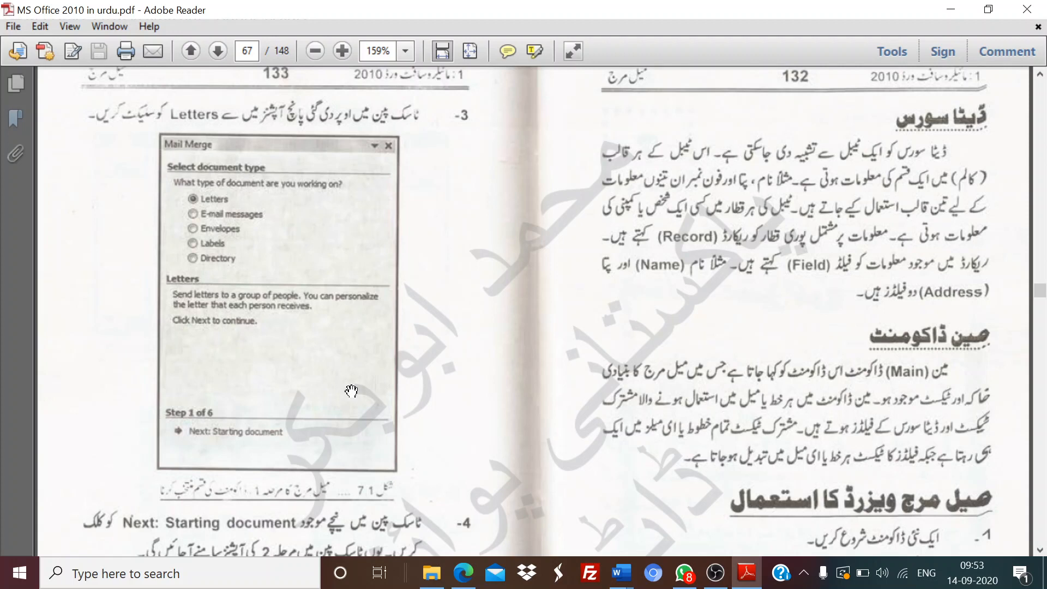
{"action": "scroll", "coordinate": [351, 390], "scroll_direction": "down", "scroll_amount": 4}
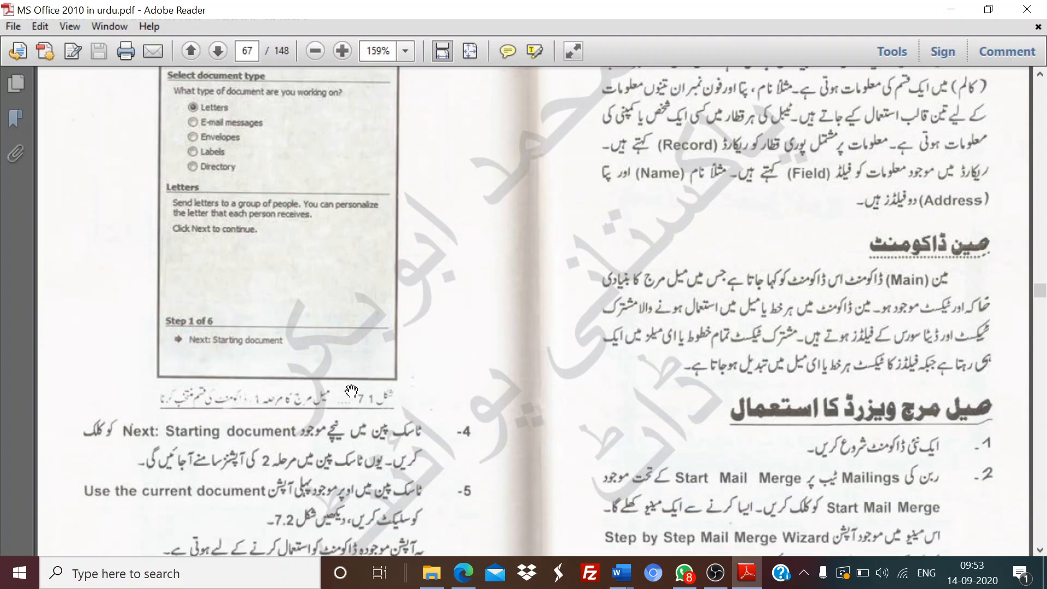
{"action": "scroll", "coordinate": [351, 390], "scroll_direction": "down", "scroll_amount": 3}
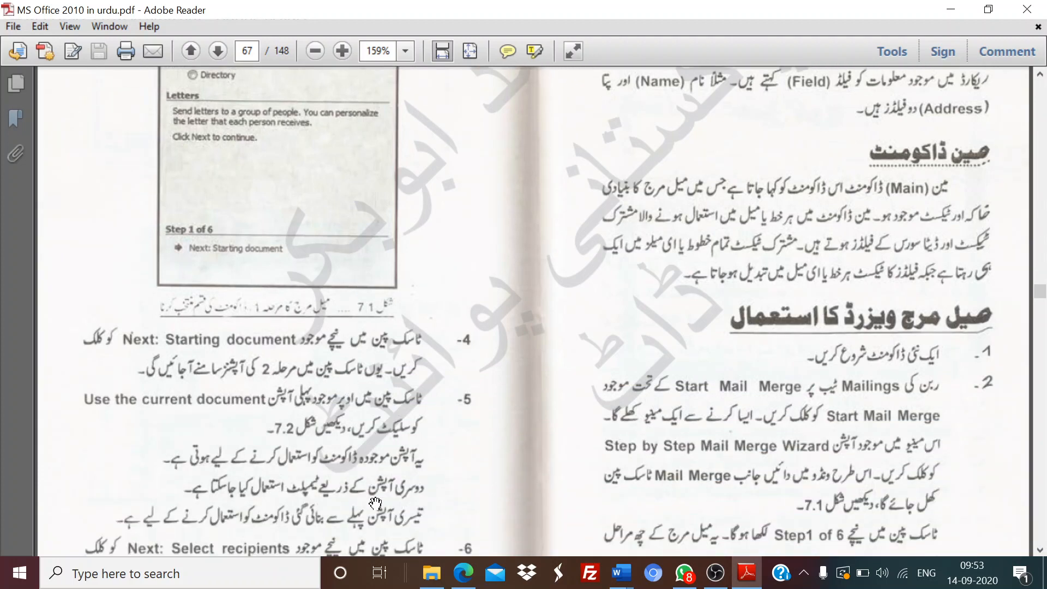
{"action": "mouse_move", "coordinate": [719, 583]}
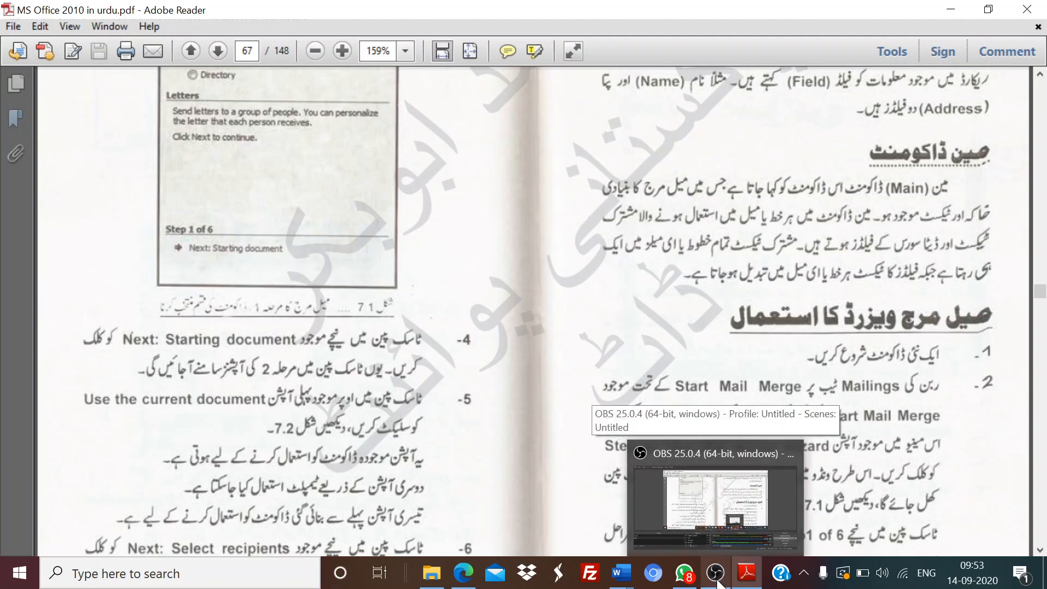
{"action": "left_click", "coordinate": [717, 582]}
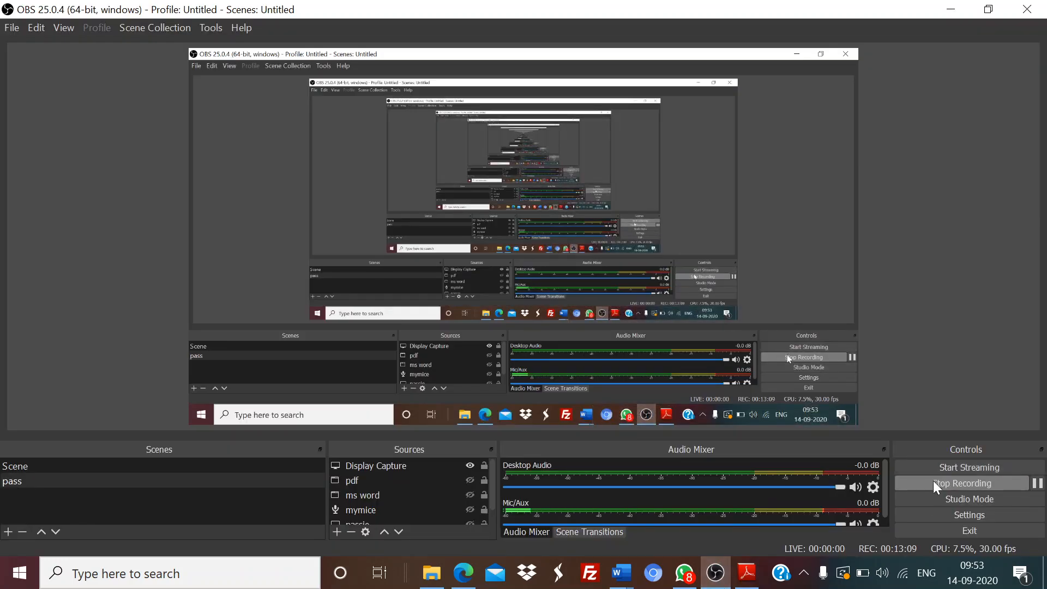